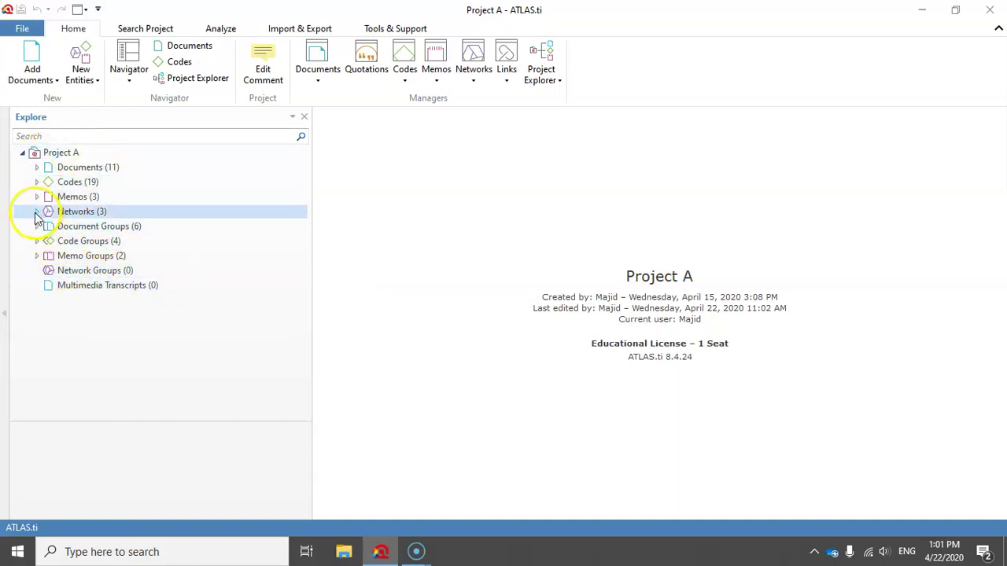
Open the network net C from the project's list of networks
{"action": "left_click", "coordinate": [36, 212]}
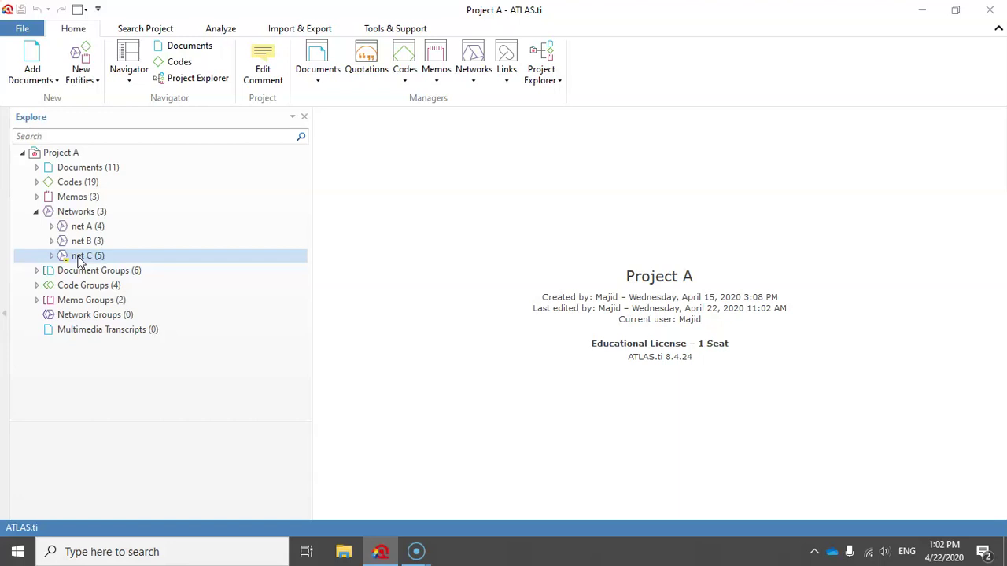
{"action": "left_click", "coordinate": [79, 262]}
{"action": "double_click", "coordinate": [79, 258]}
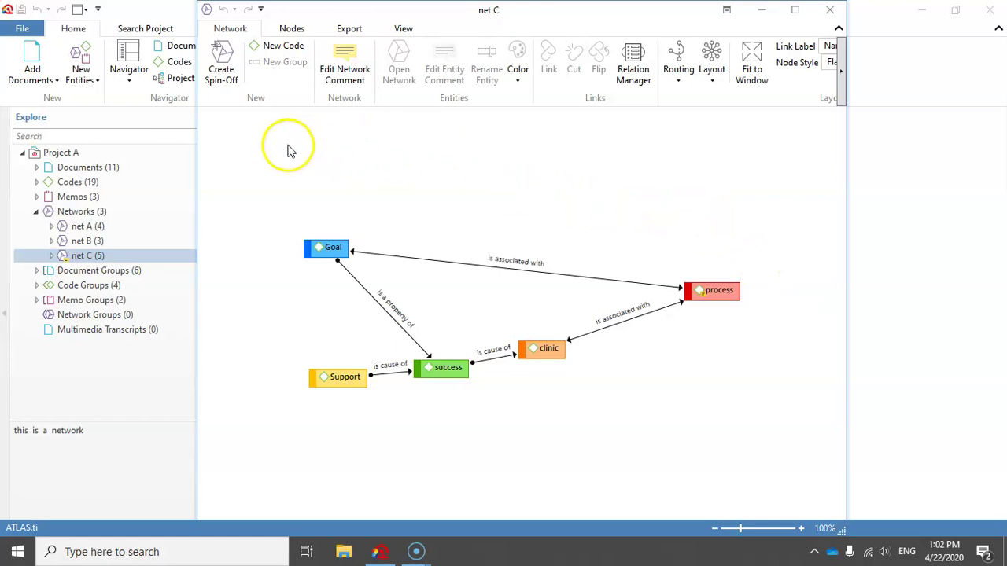
{"action": "left_click", "coordinate": [289, 29]}
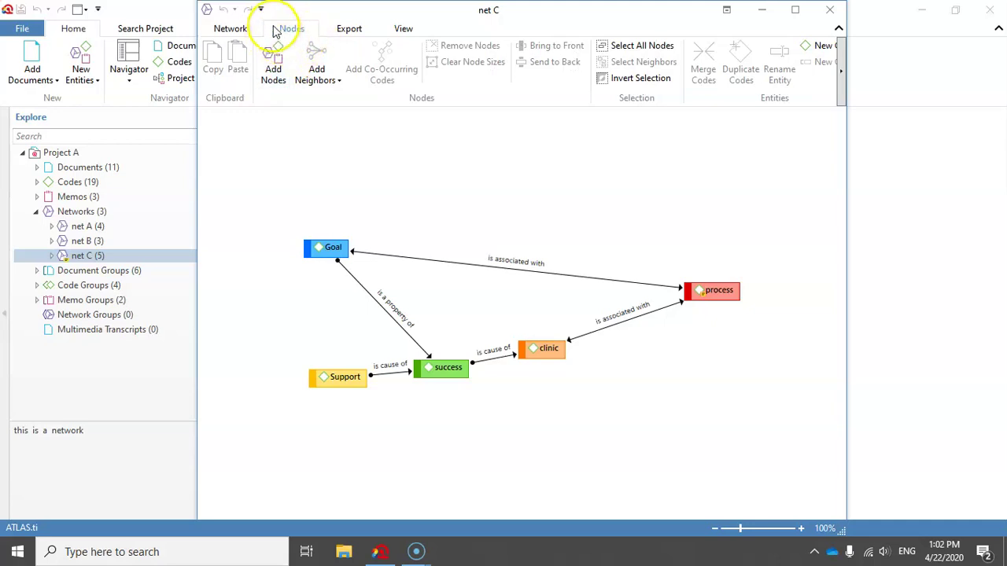
{"action": "left_click", "coordinate": [232, 30]}
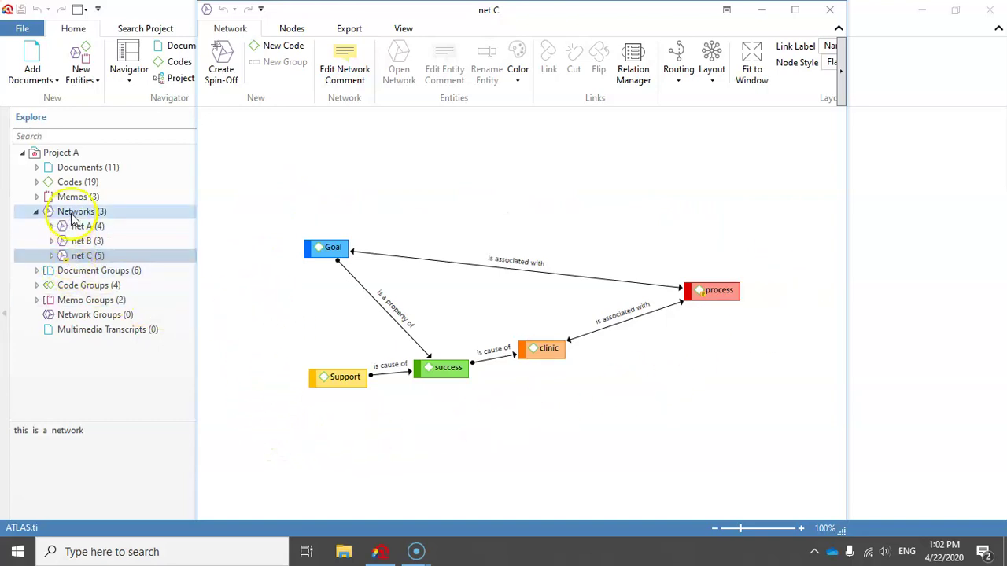
Create a spin-off network named net D from the Goal, success and Support nodes of net C
{"action": "left_click", "coordinate": [328, 247]}
{"action": "left_click", "coordinate": [449, 370], "text": "ctrl"}
{"action": "left_click", "coordinate": [345, 377], "text": "ctrl"}
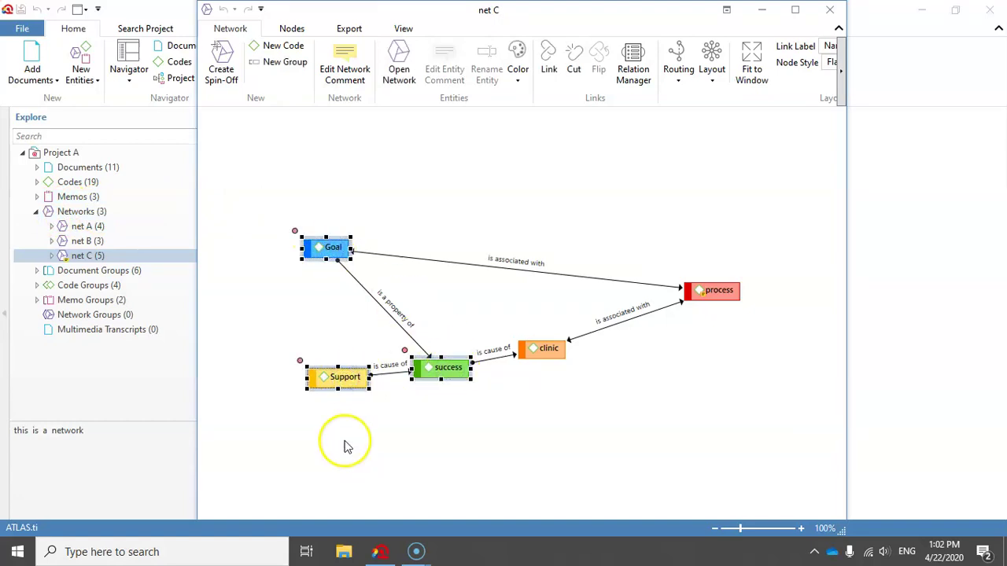
{"action": "left_click", "coordinate": [222, 67]}
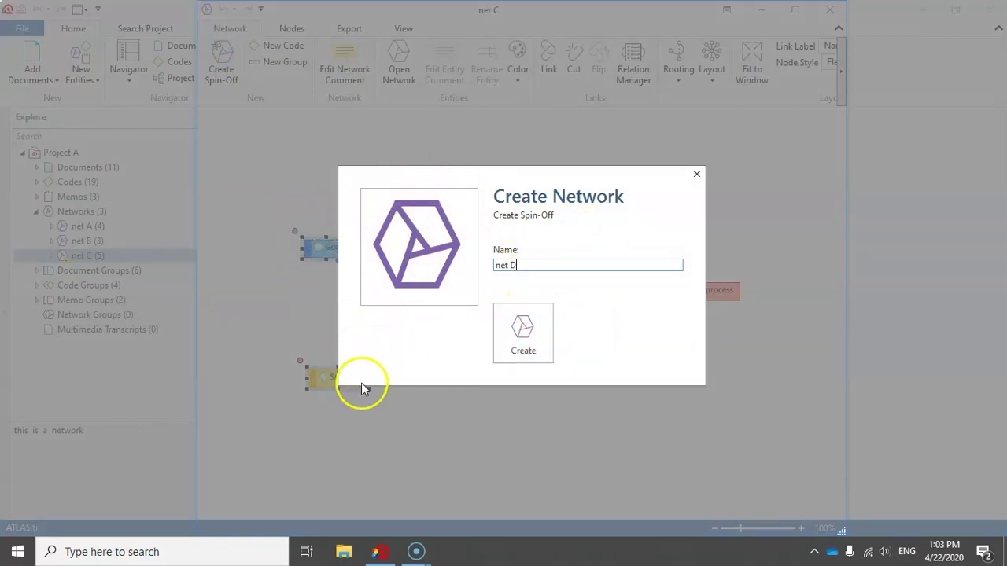
{"action": "left_click", "coordinate": [525, 330]}
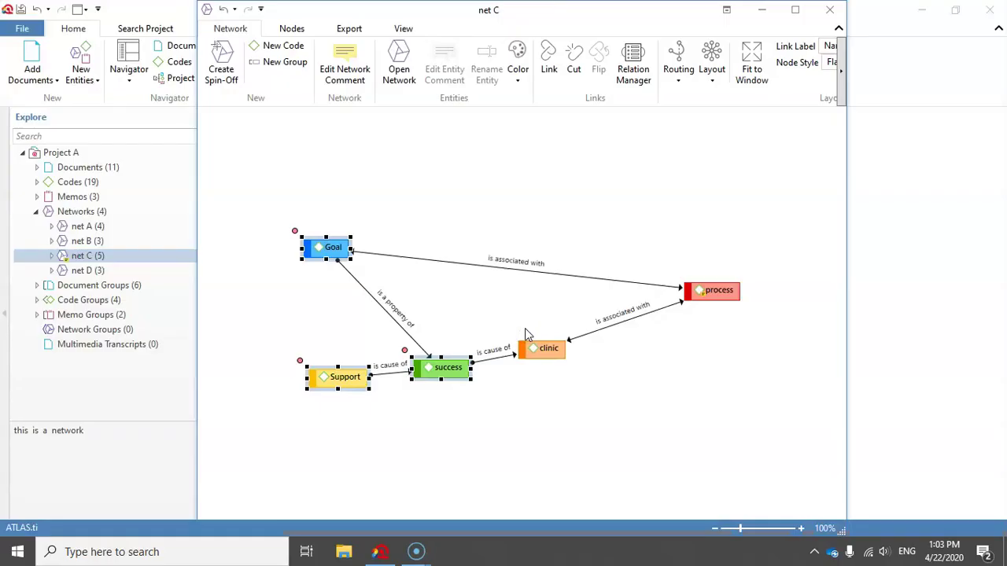
Open the network net D to examine its nodes and links, and close it again
{"action": "left_click", "coordinate": [85, 271]}
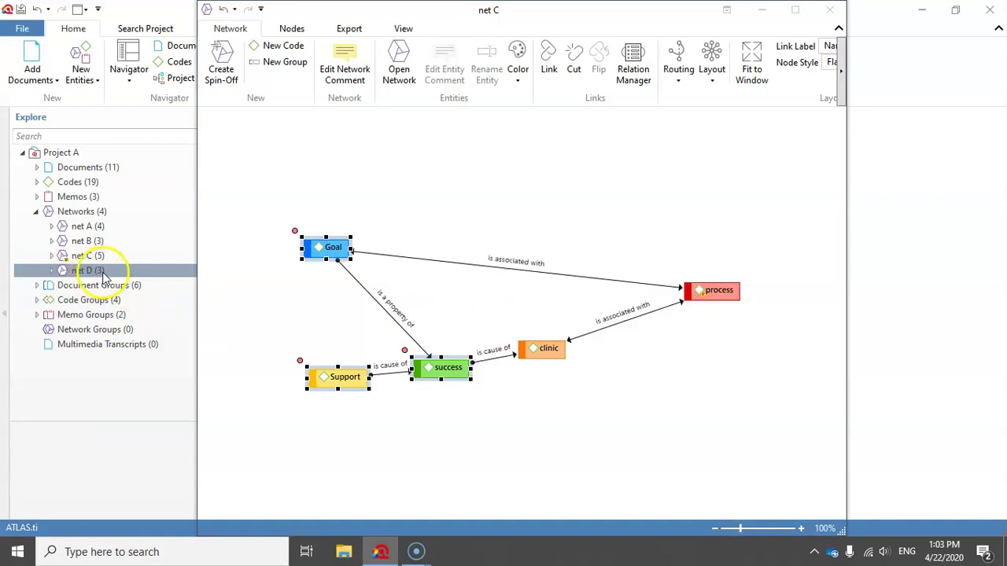
{"action": "left_click", "coordinate": [83, 273]}
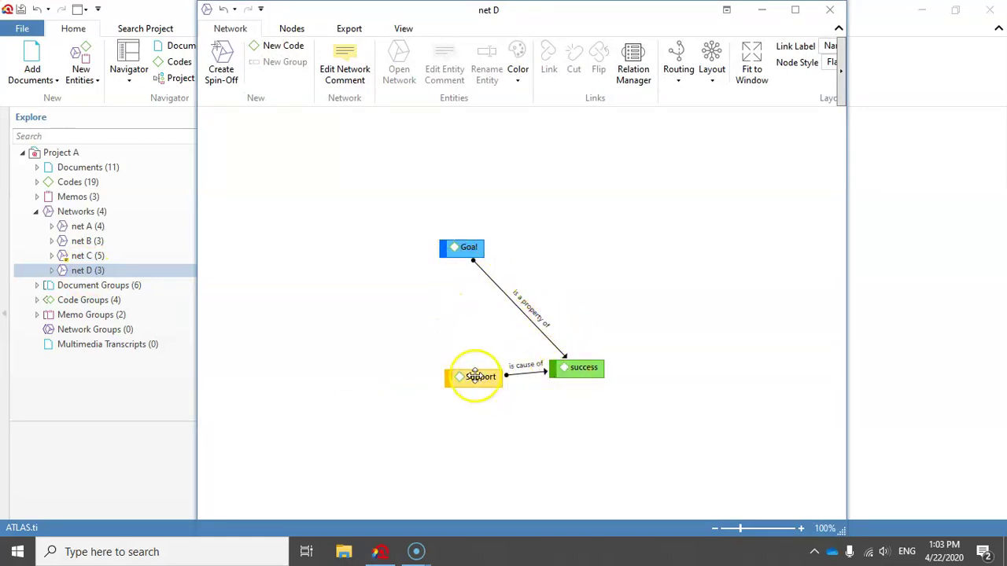
{"action": "left_click", "coordinate": [827, 10]}
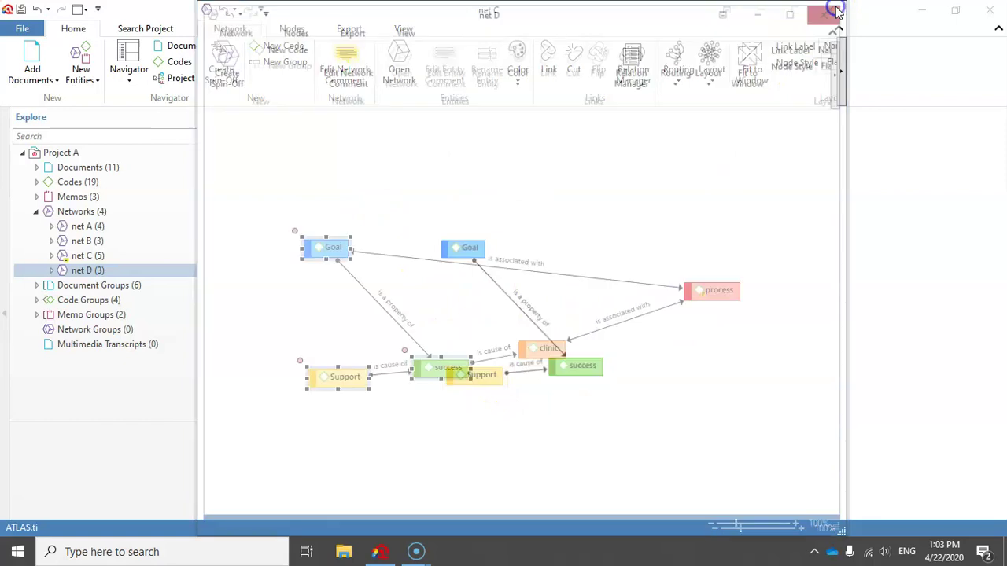
Clear the node selection in net C, maximize its window and fit the network to the window
{"action": "left_click", "coordinate": [287, 185]}
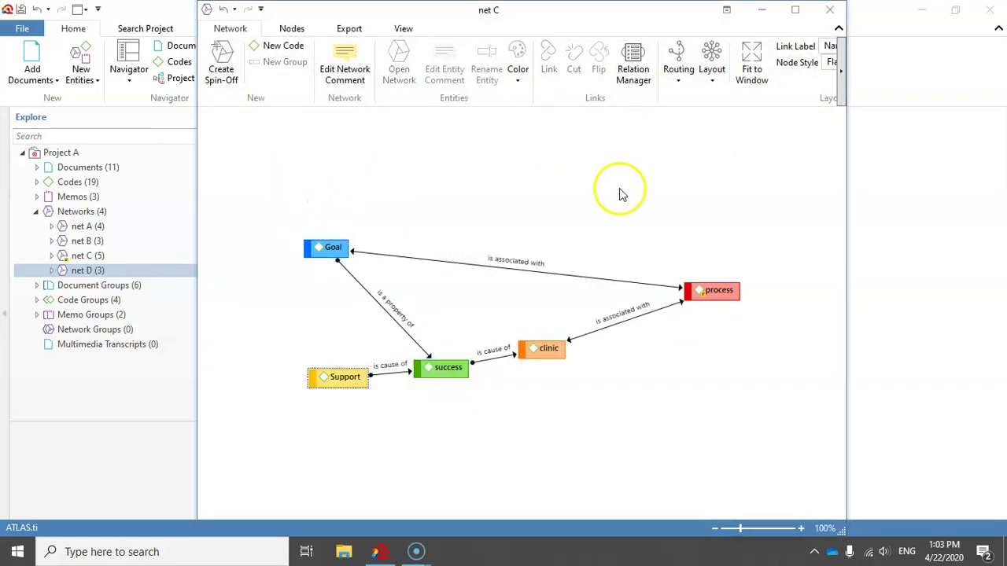
{"action": "left_click", "coordinate": [795, 10]}
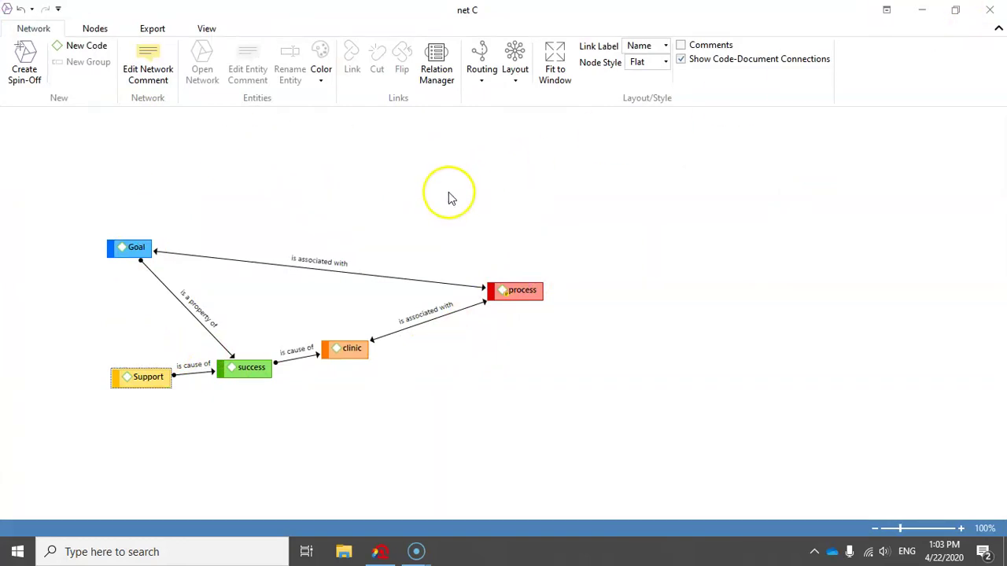
{"action": "left_click", "coordinate": [555, 53]}
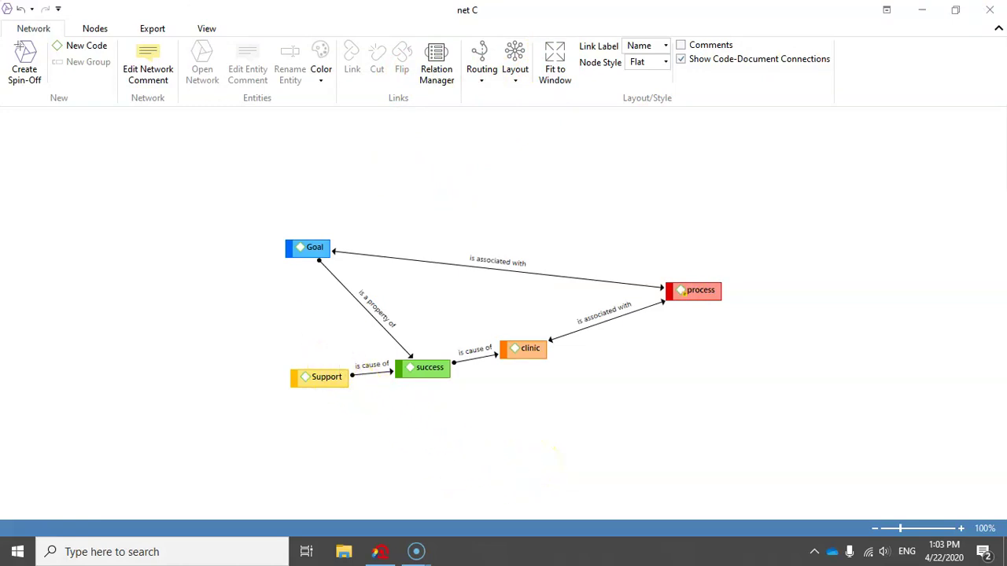
Move the Support node a little farther to the left of the success node
{"action": "left_click", "coordinate": [95, 29]}
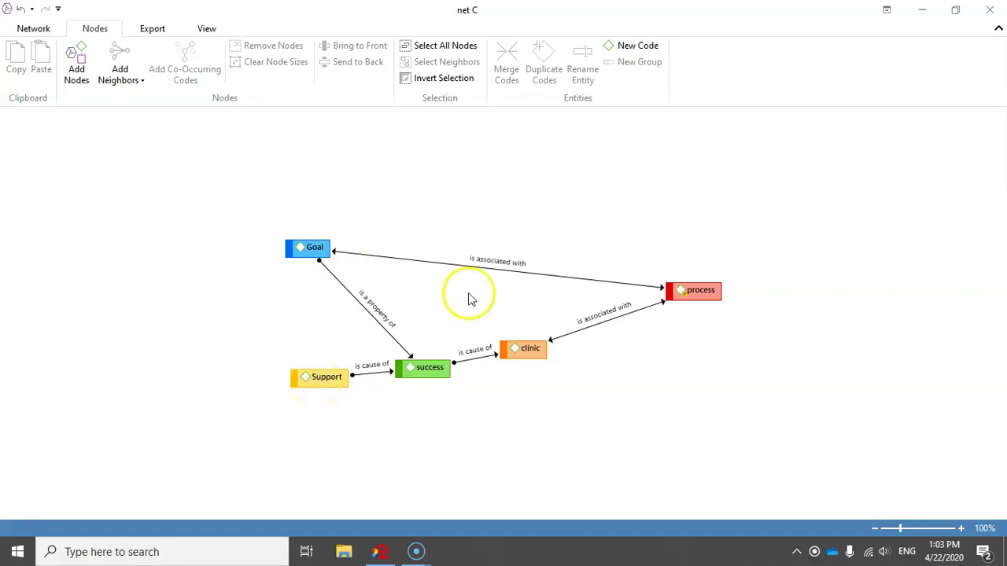
{"action": "left_click", "coordinate": [315, 381]}
{"action": "left_click_drag", "start_coordinate": [315, 381], "coordinate": [261, 378]}
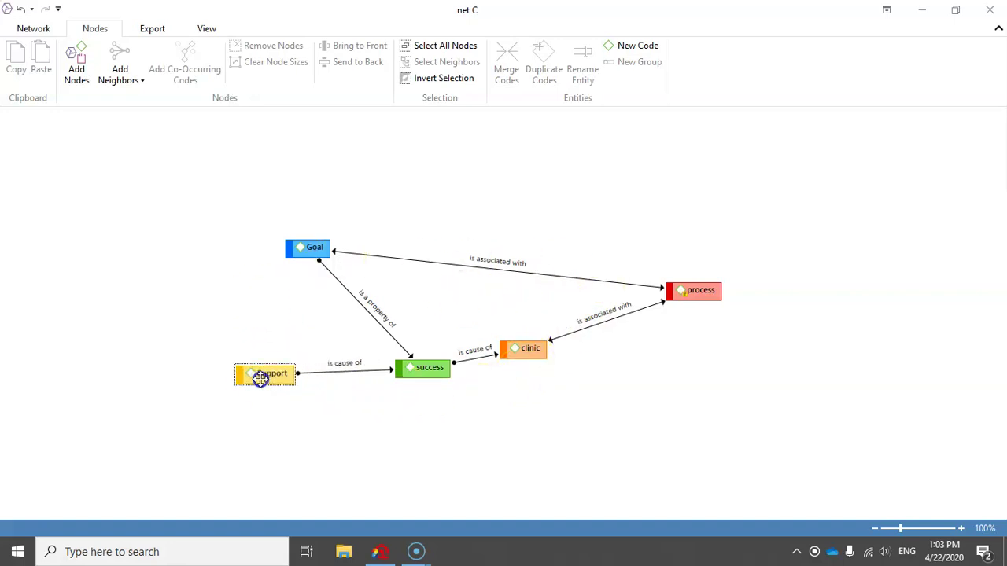
Add the neighbors of the Support node and place the quotation 4:4 Image file- Sit C to its lower left
{"action": "left_click", "coordinate": [267, 373]}
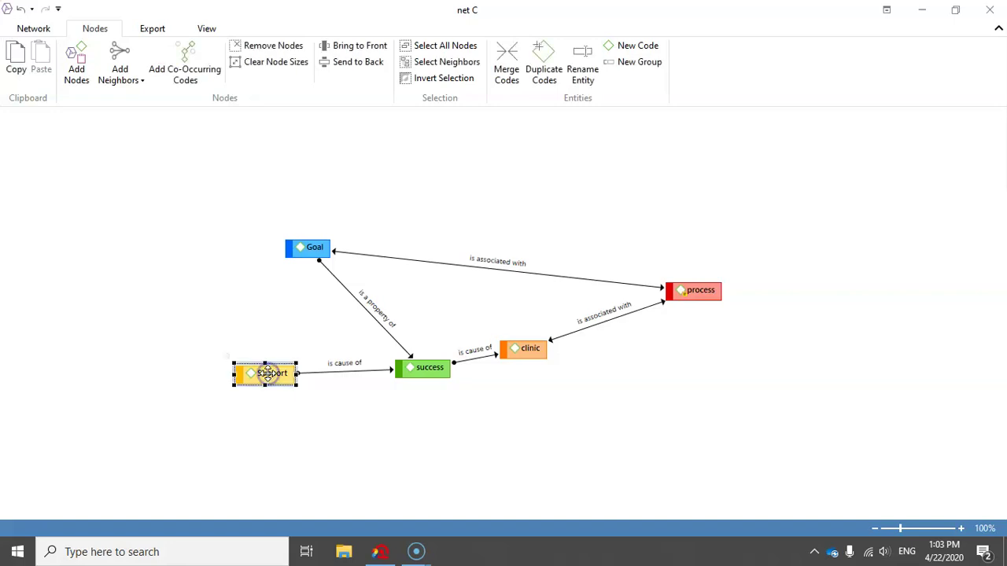
{"action": "left_click", "coordinate": [125, 82]}
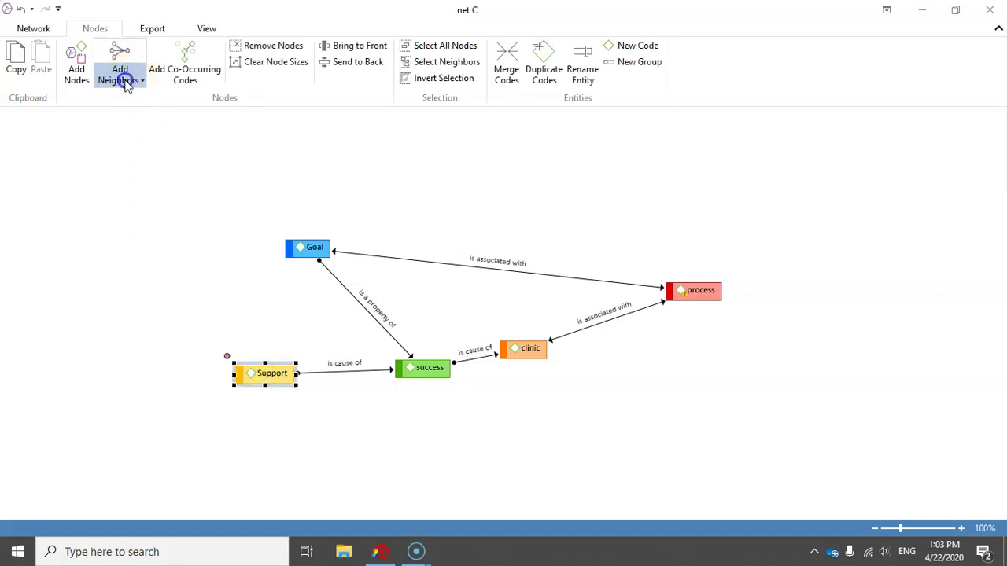
{"action": "left_click", "coordinate": [132, 130]}
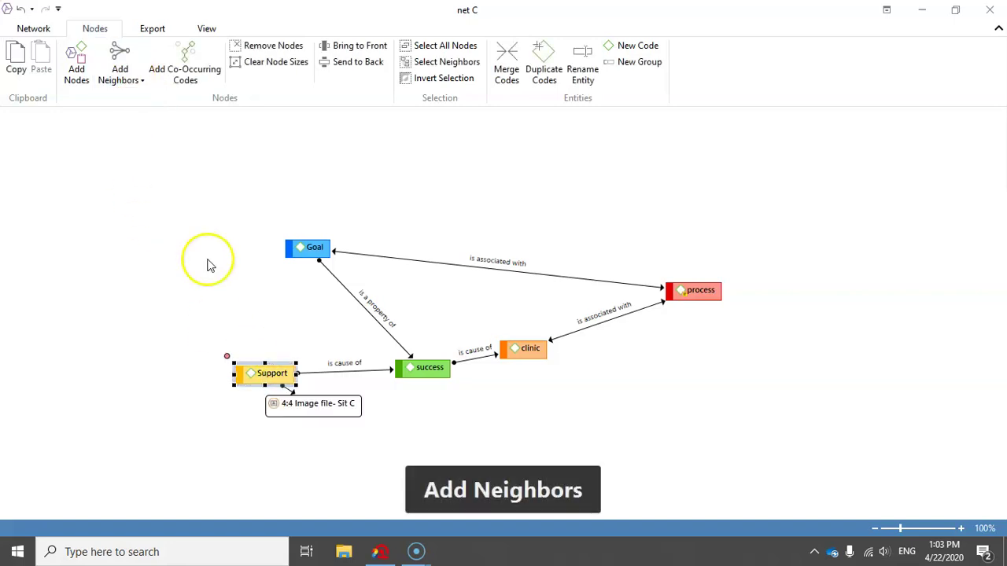
{"action": "left_click_drag", "start_coordinate": [321, 411], "coordinate": [165, 447]}
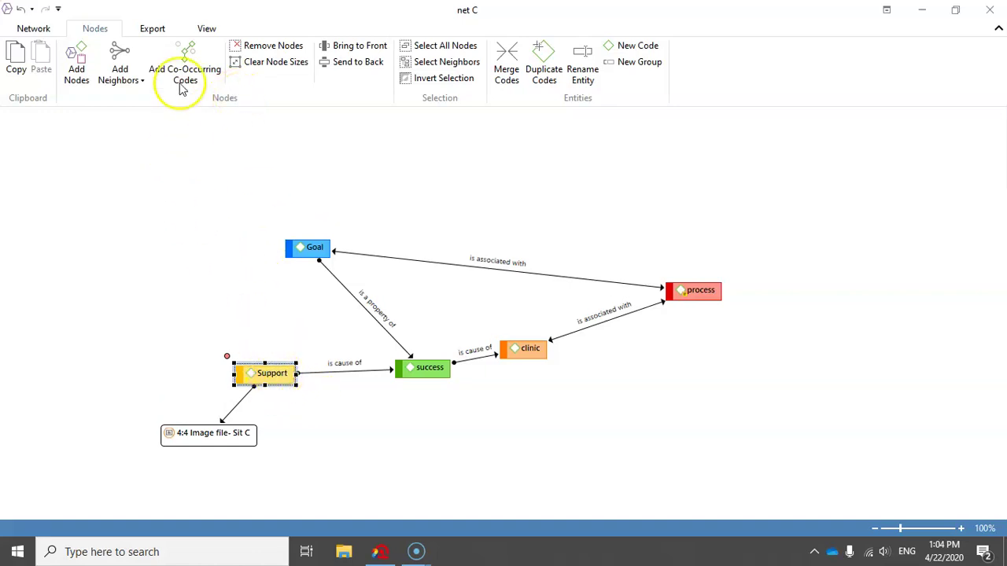
Show frequencies on the nodes and shift the quotation 4:4 Image file- Sit C farther left of Support
{"action": "left_click", "coordinate": [207, 29]}
{"action": "left_click", "coordinate": [309, 88]}
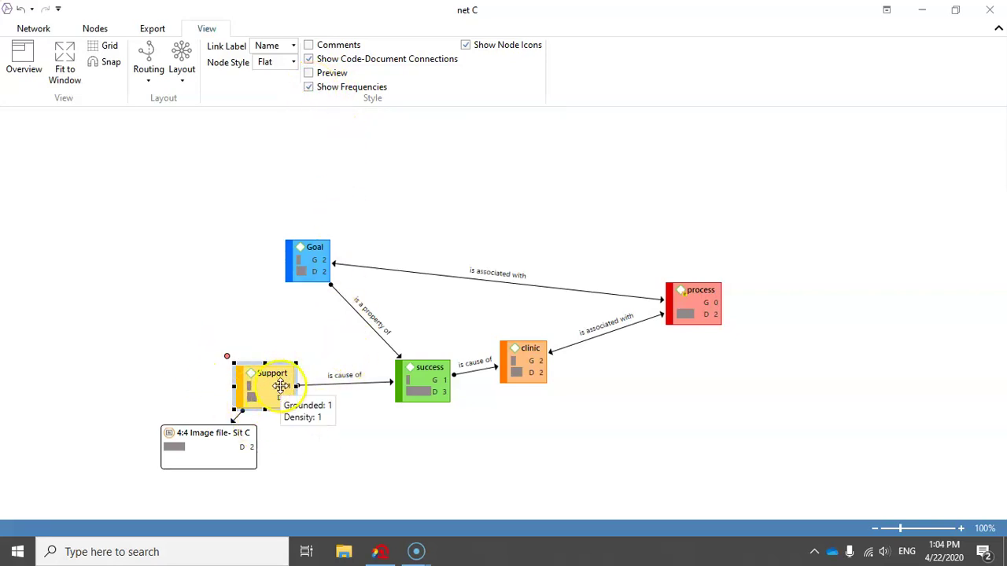
{"action": "left_click_drag", "start_coordinate": [205, 444], "coordinate": [155, 448]}
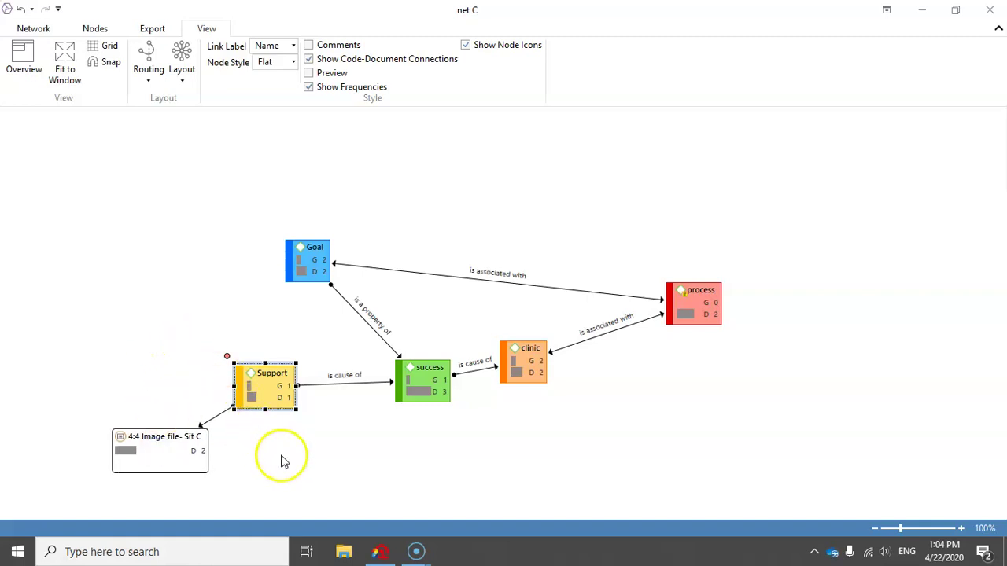
{"action": "left_click", "coordinate": [360, 443]}
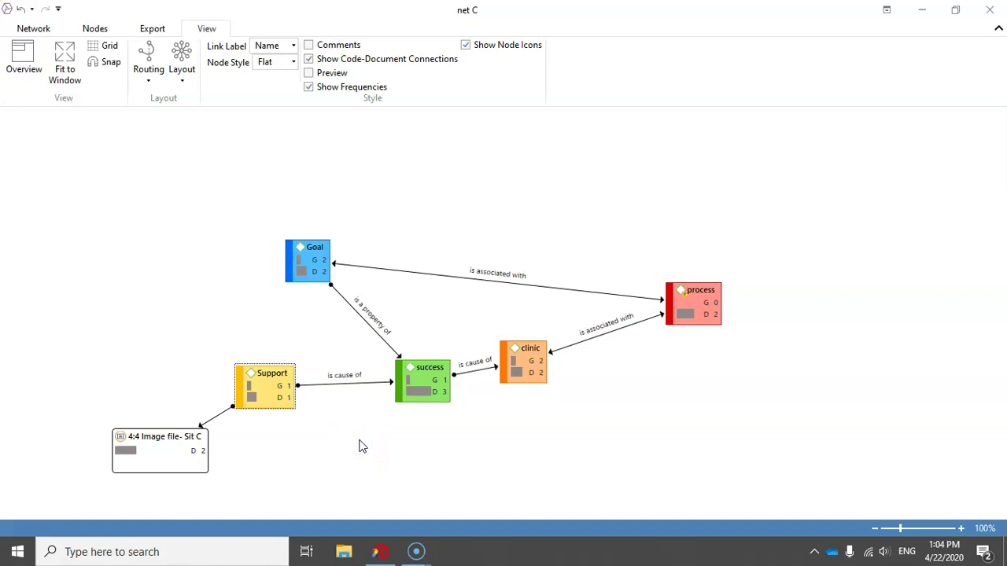
Shift the clinic node slightly right and add the codes that co-occur with the success code
{"action": "left_click", "coordinate": [93, 28]}
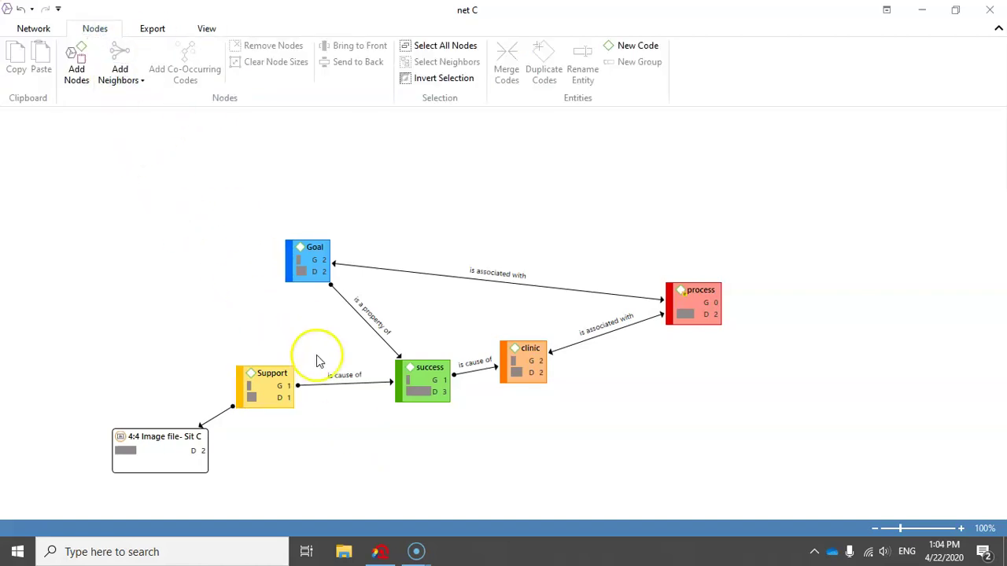
{"action": "left_click_drag", "start_coordinate": [530, 367], "coordinate": [551, 371]}
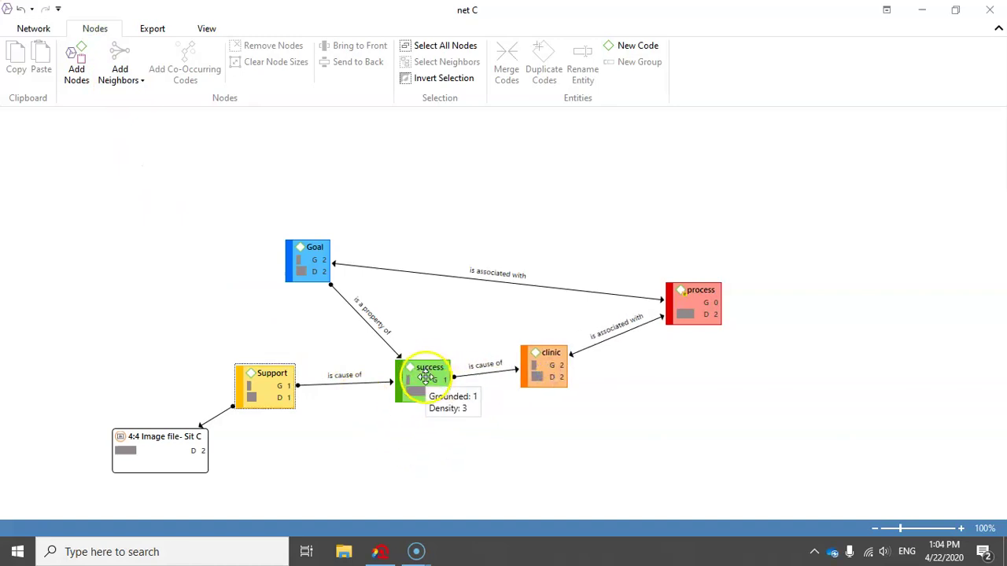
{"action": "left_click", "coordinate": [426, 377]}
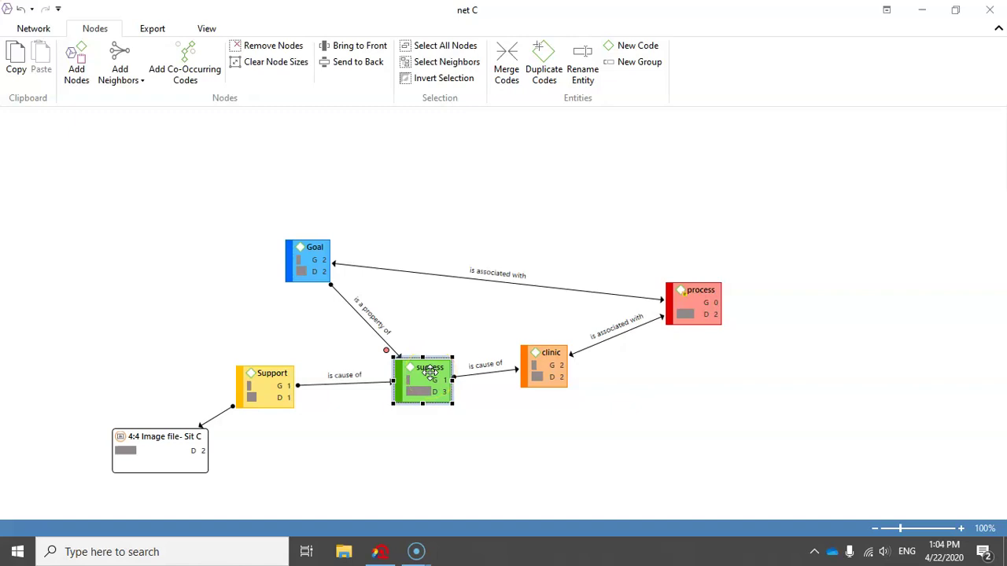
{"action": "left_click", "coordinate": [188, 55]}
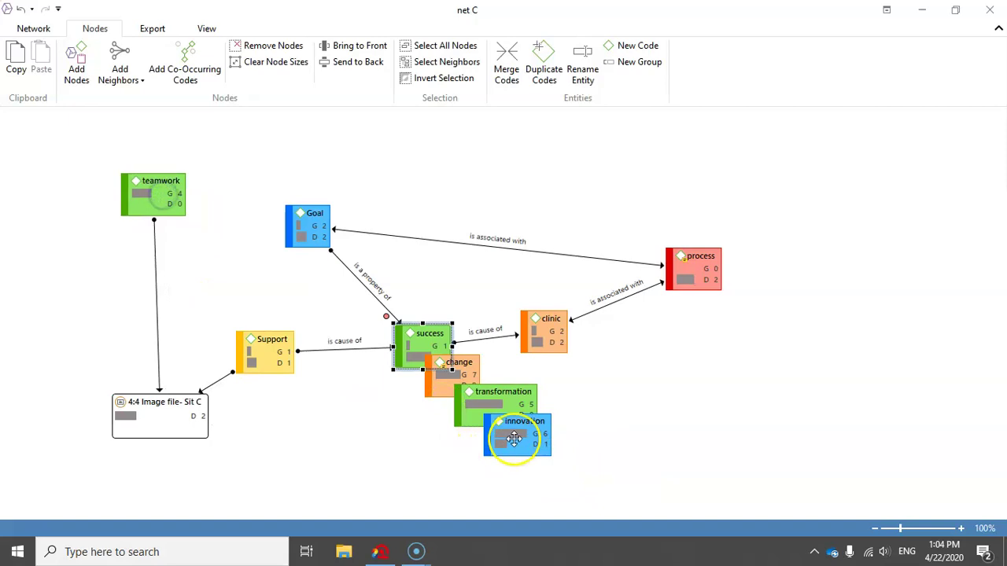
Spread the innovation, transformation and change nodes out along the area above the existing network
{"action": "left_click_drag", "start_coordinate": [512, 450], "coordinate": [418, 143]}
{"action": "left_click_drag", "start_coordinate": [527, 416], "coordinate": [562, 123]}
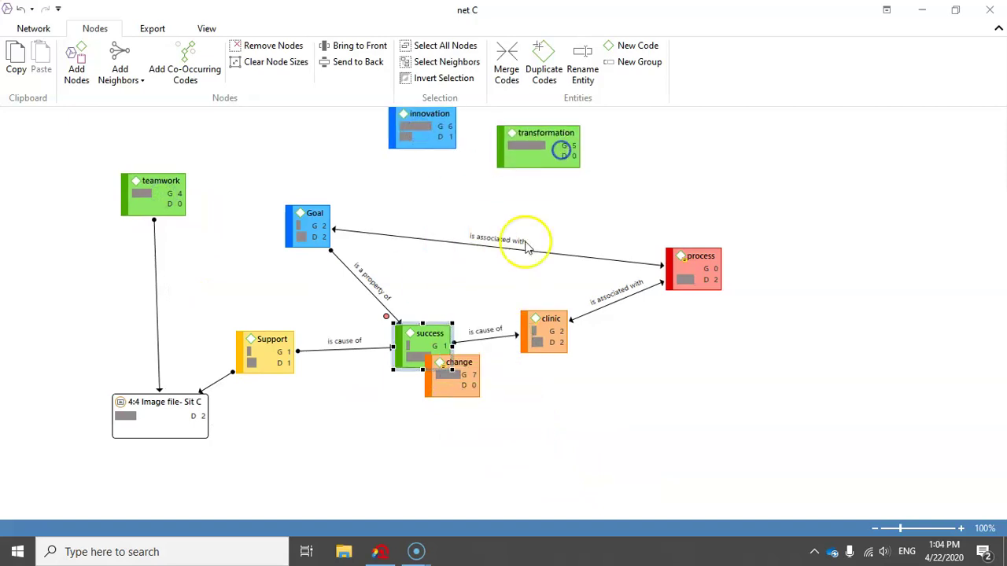
{"action": "left_click_drag", "start_coordinate": [461, 383], "coordinate": [290, 155]}
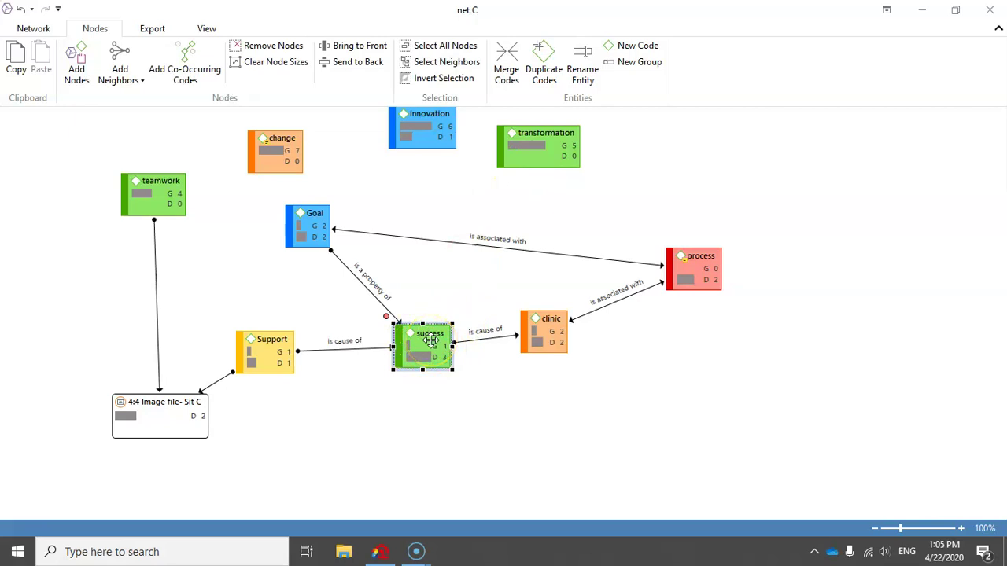
Restore the net C window to its smaller size, shift it right and expand the project's Documents list
{"action": "left_click", "coordinate": [955, 9]}
{"action": "left_click_drag", "start_coordinate": [415, 13], "coordinate": [471, 13]}
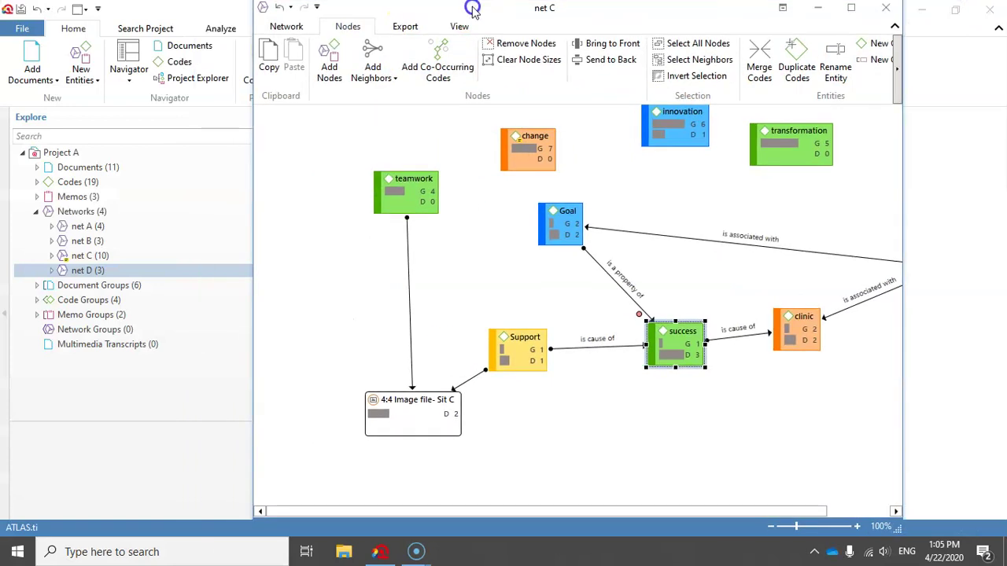
{"action": "left_click", "coordinate": [37, 169]}
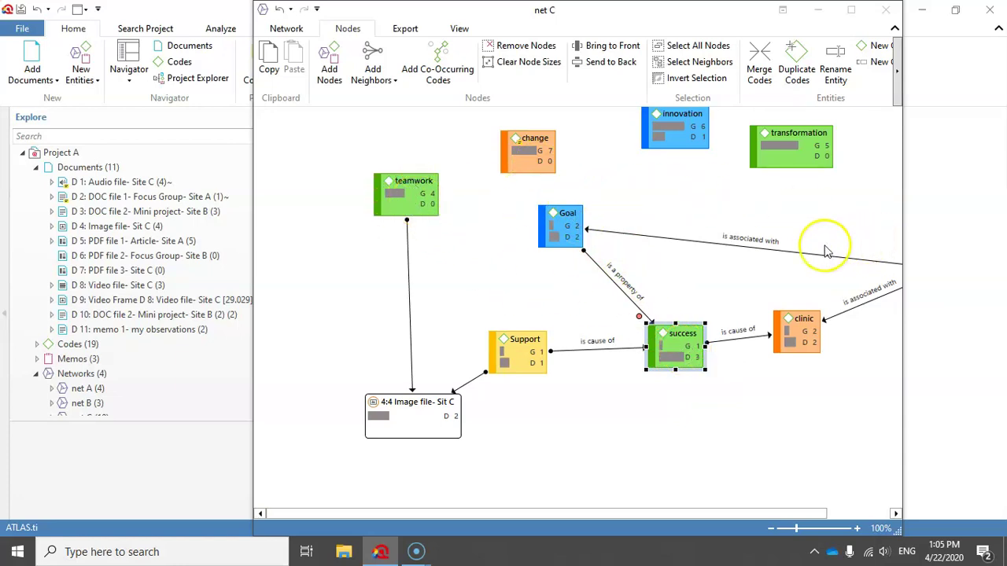
Remove the innovation and change nodes from the net C network
{"action": "right_click", "coordinate": [669, 129]}
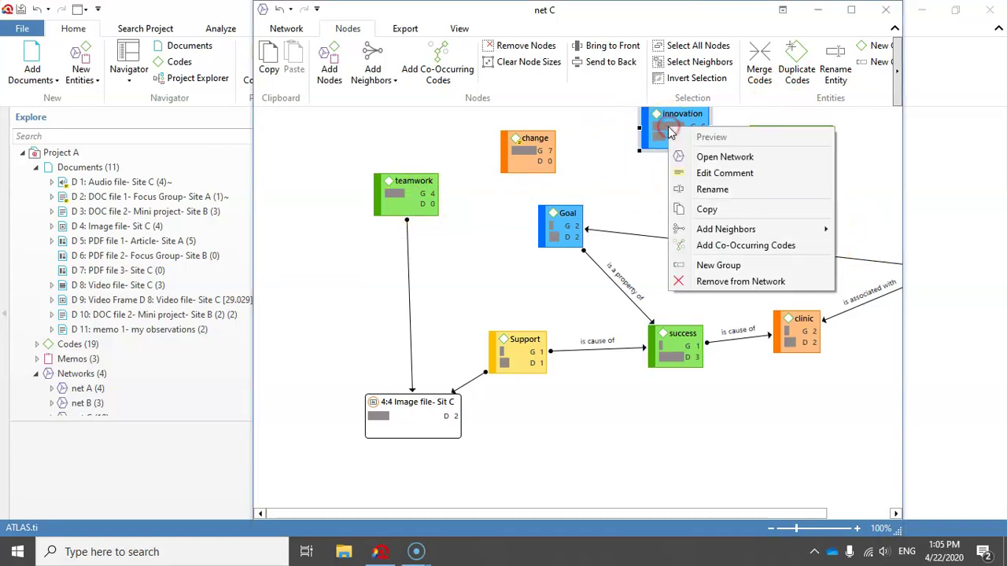
{"action": "left_click", "coordinate": [732, 282]}
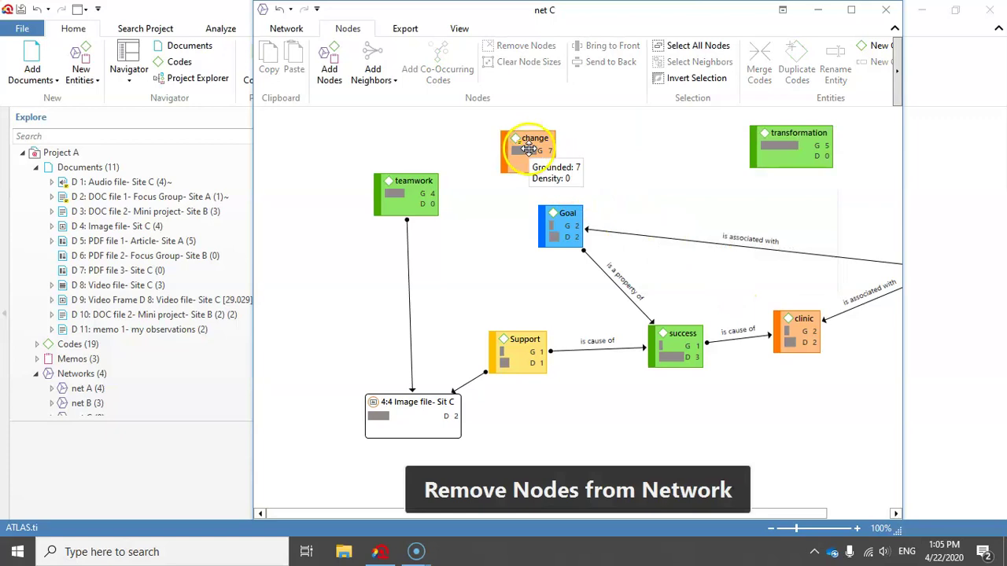
{"action": "right_click", "coordinate": [534, 149]}
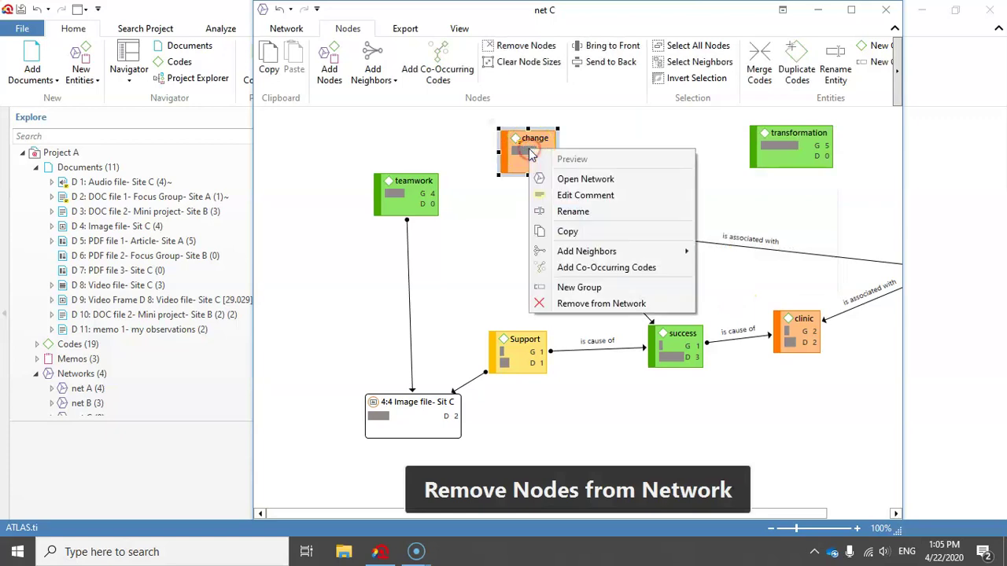
{"action": "left_click", "coordinate": [598, 305]}
Remove the teamwork node from the net C network
{"action": "left_click", "coordinate": [409, 197]}
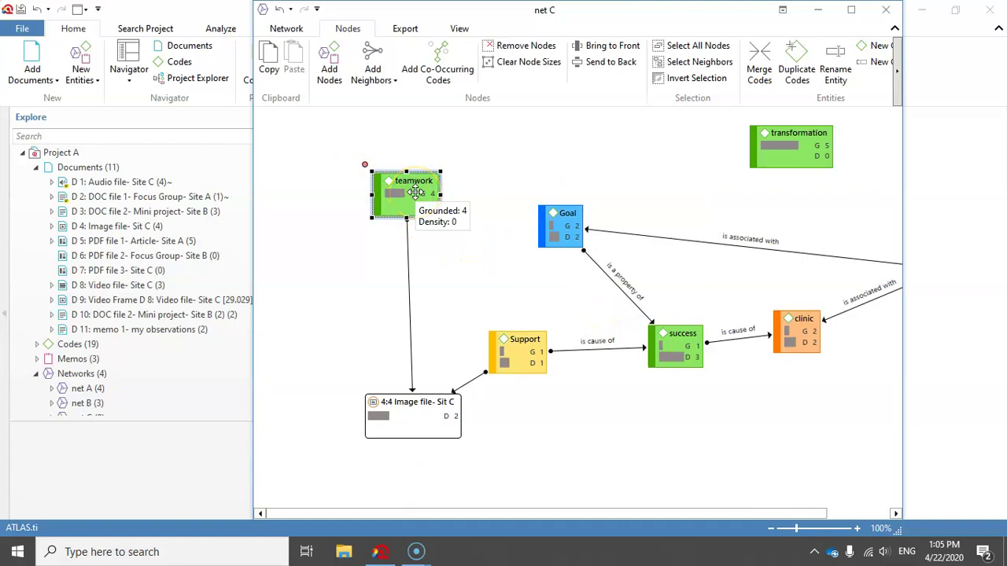
{"action": "left_click", "coordinate": [423, 413]}
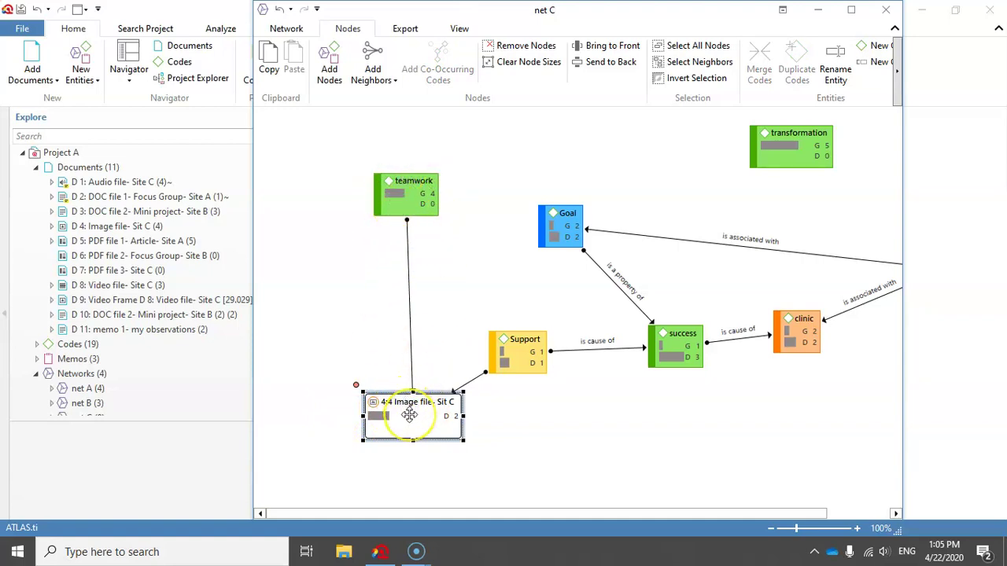
{"action": "left_click", "coordinate": [406, 195]}
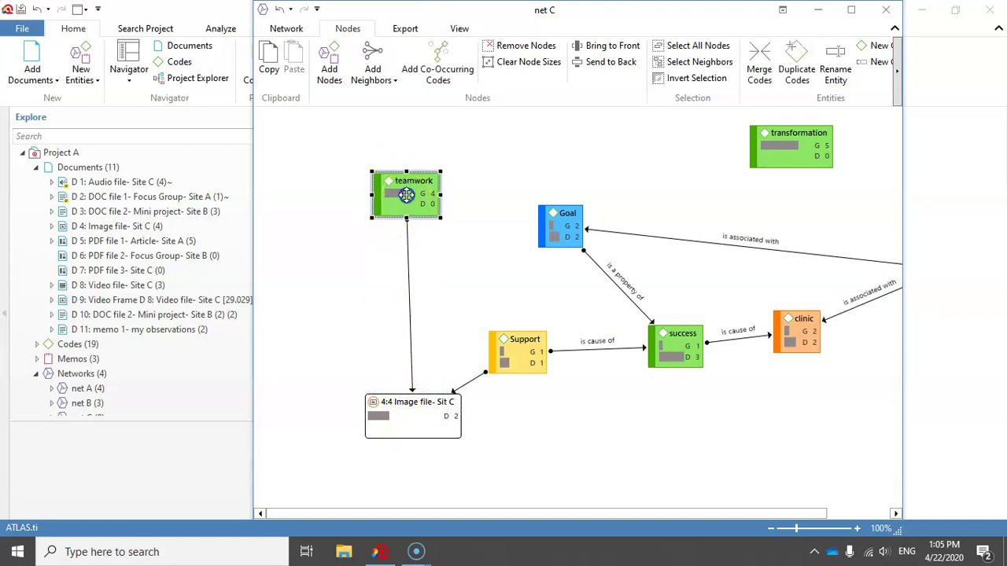
{"action": "right_click", "coordinate": [406, 196]}
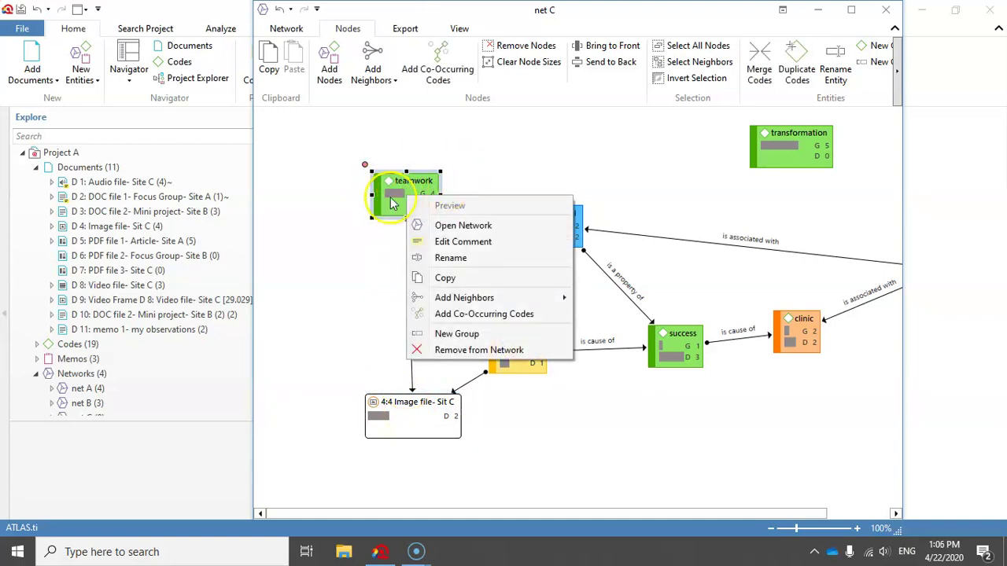
{"action": "left_click", "coordinate": [456, 350]}
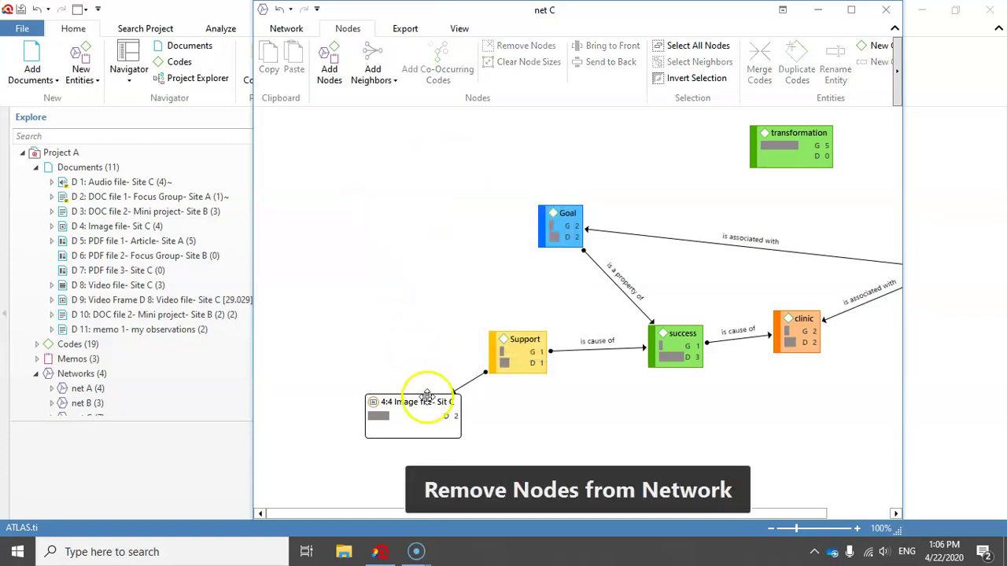
Move the transformation node just above and to the left of Goal, and collapse the project's Documents list
{"action": "left_click_drag", "start_coordinate": [782, 142], "coordinate": [489, 161]}
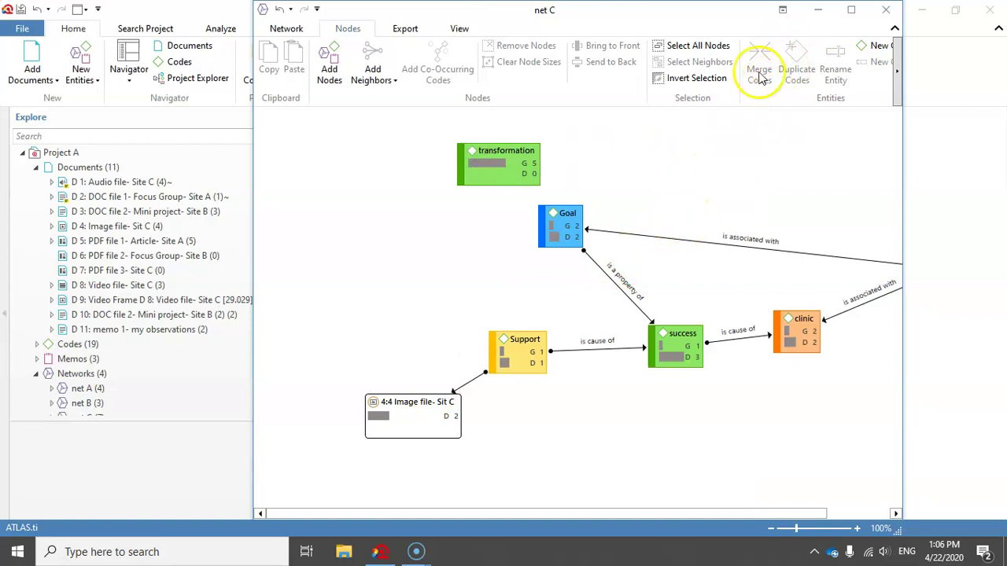
{"action": "left_click", "coordinate": [488, 171]}
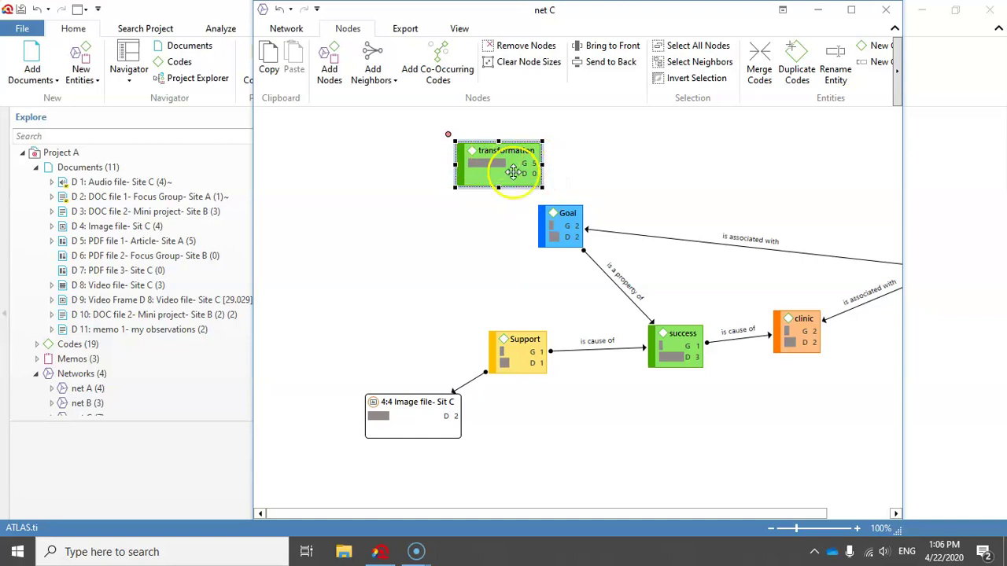
{"action": "left_click", "coordinate": [564, 229]}
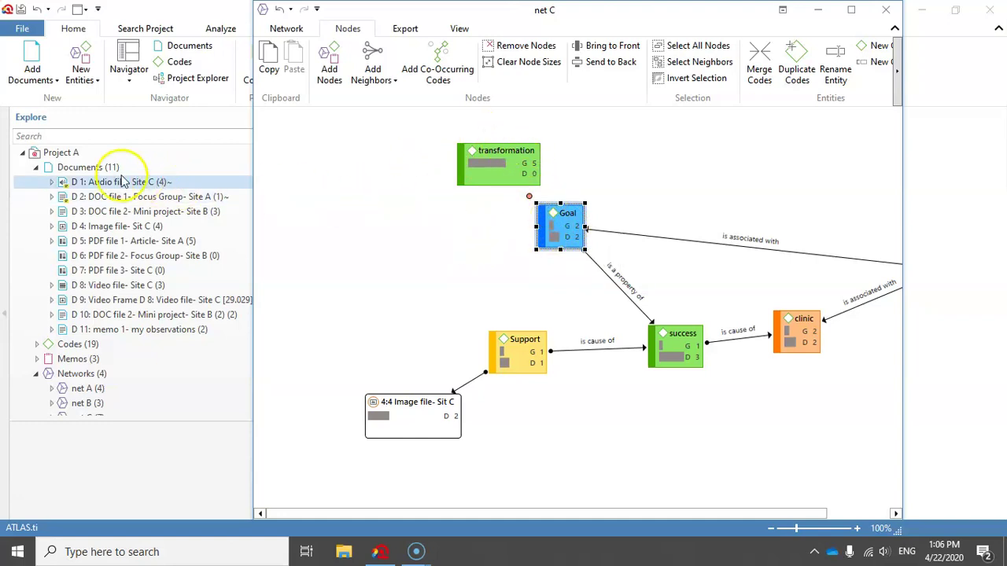
{"action": "left_click", "coordinate": [31, 168]}
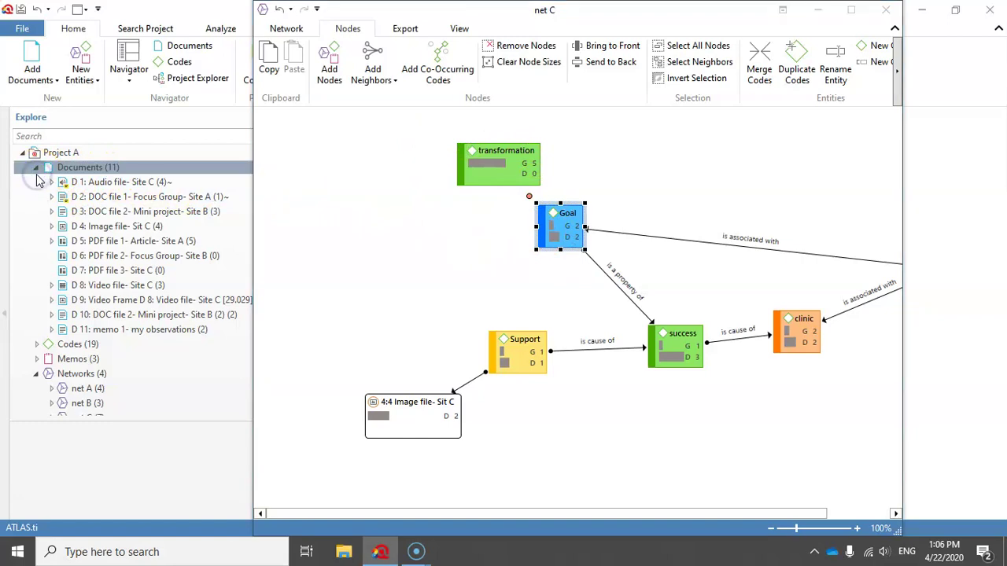
{"action": "left_click", "coordinate": [36, 167]}
{"action": "left_click", "coordinate": [65, 183]}
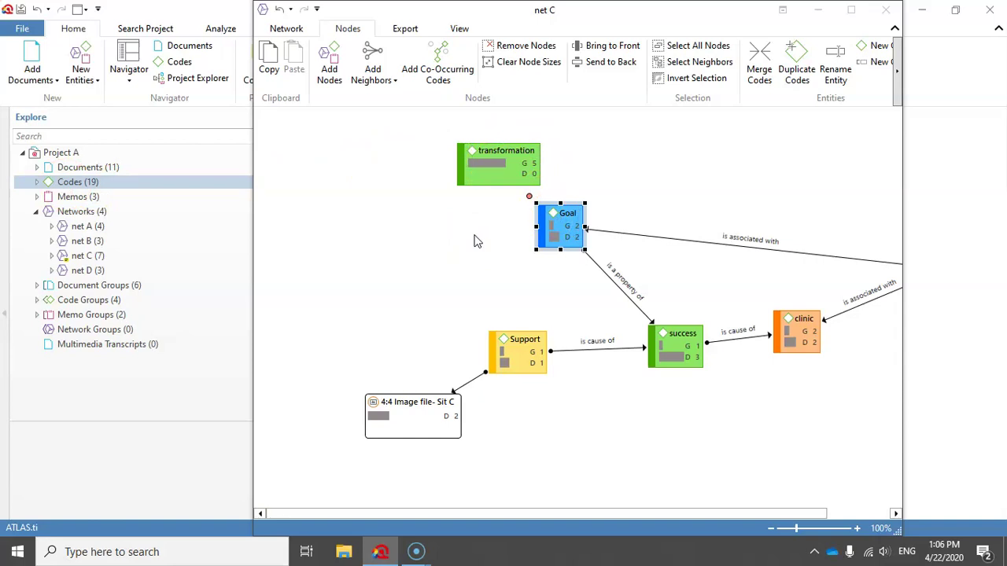
Merge the transformation code into the Goal code
{"action": "left_click", "coordinate": [499, 155]}
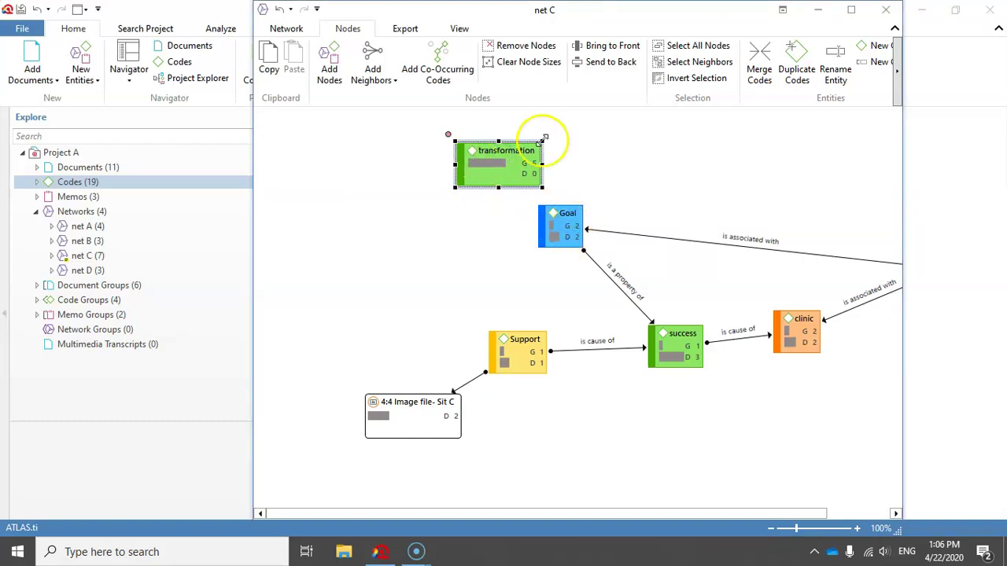
{"action": "left_click", "coordinate": [560, 227]}
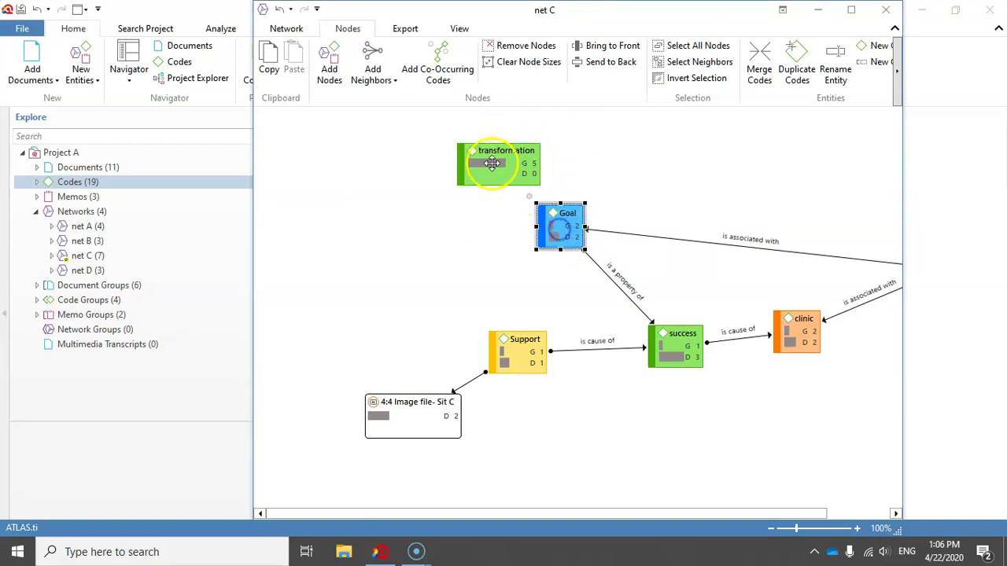
{"action": "left_click", "coordinate": [491, 163]}
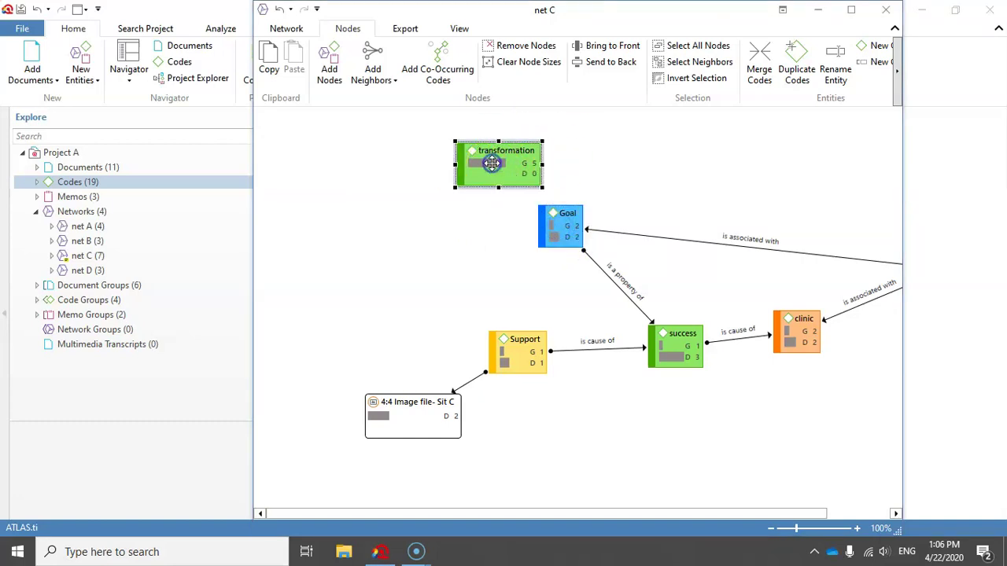
{"action": "left_click", "coordinate": [759, 53]}
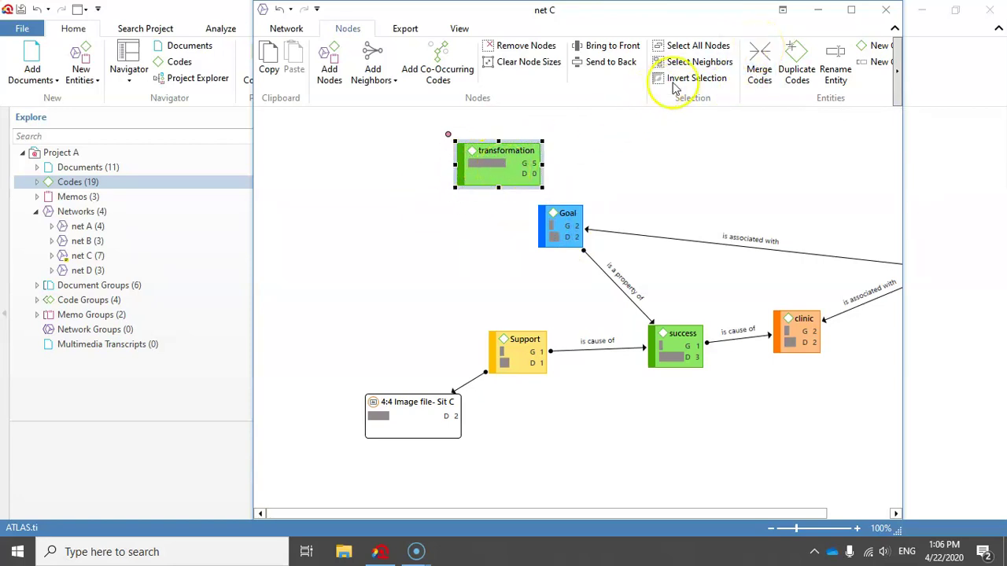
{"action": "left_click", "coordinate": [760, 59]}
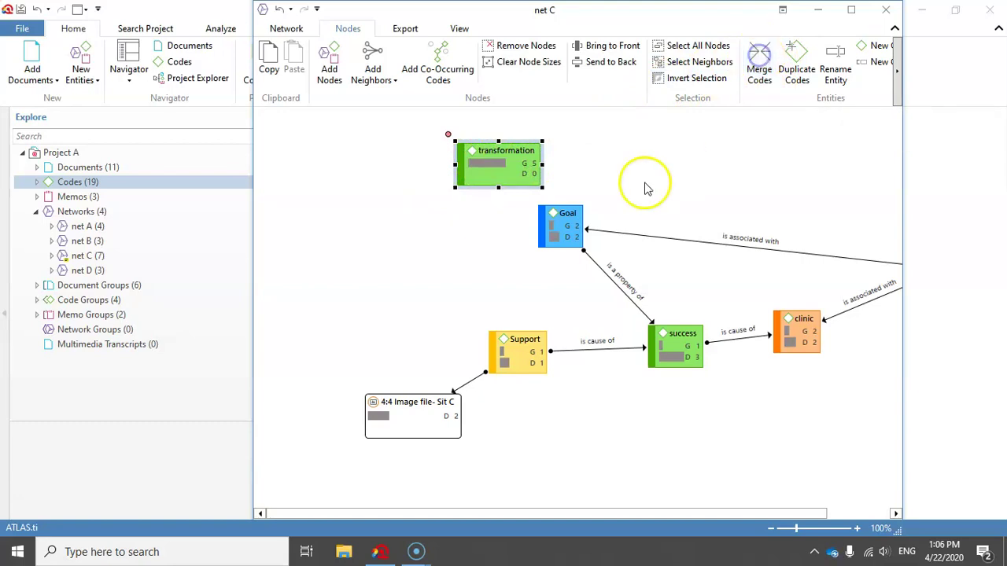
{"action": "left_click", "coordinate": [559, 224]}
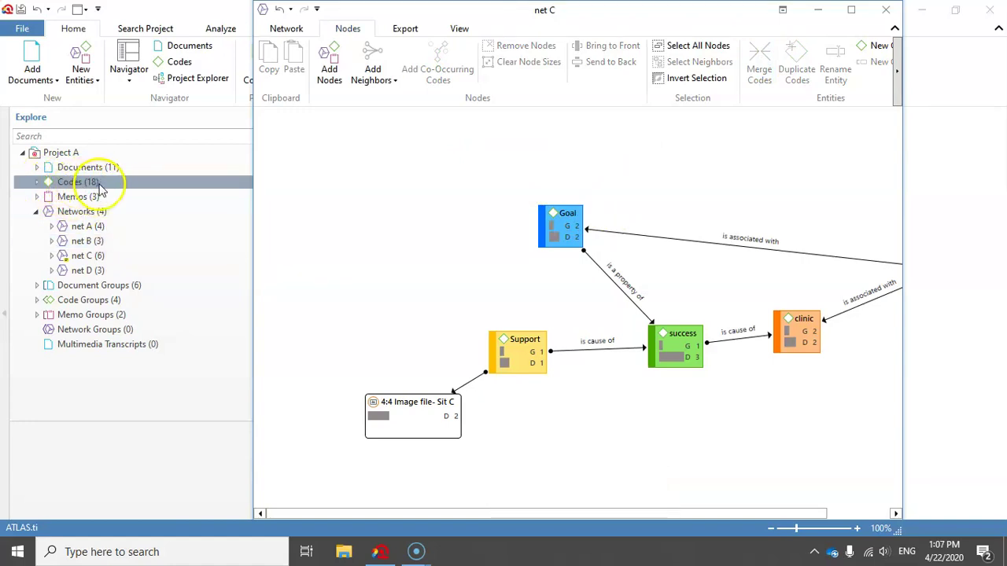
Expand the project's Codes list and check the Goal code there against the Goal node in the network
{"action": "left_click", "coordinate": [36, 181]}
{"action": "scroll", "coordinate": [166, 338], "scroll_direction": "down", "scroll_amount": 1}
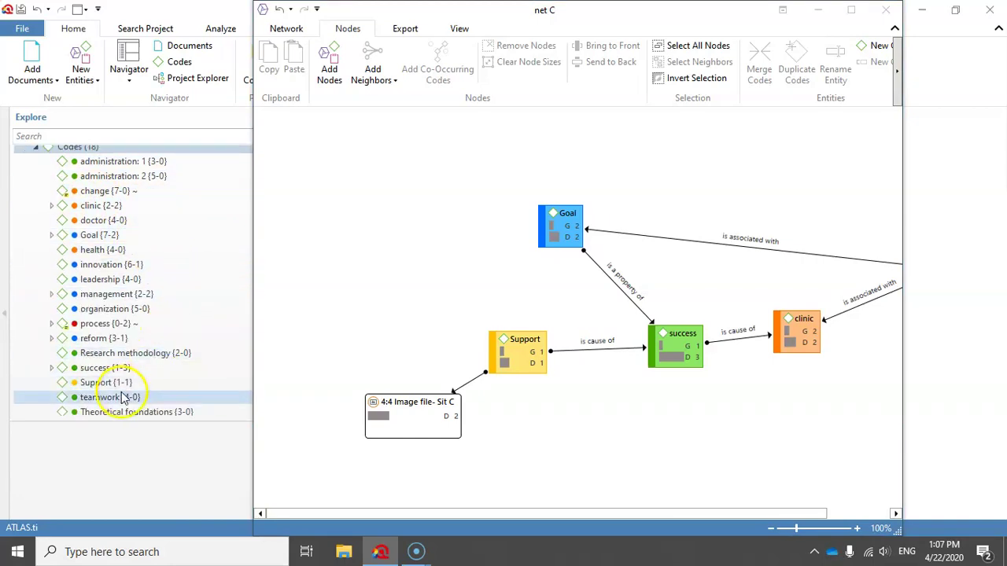
{"action": "scroll", "coordinate": [101, 378], "scroll_direction": "down", "scroll_amount": 1}
{"action": "left_click", "coordinate": [118, 318]}
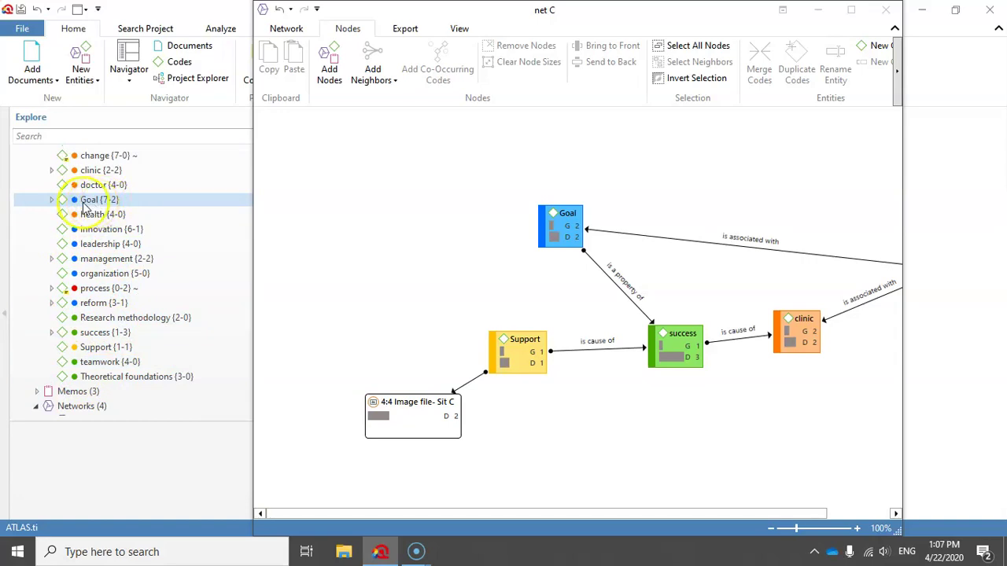
{"action": "left_click_drag", "start_coordinate": [98, 206], "coordinate": [561, 230]}
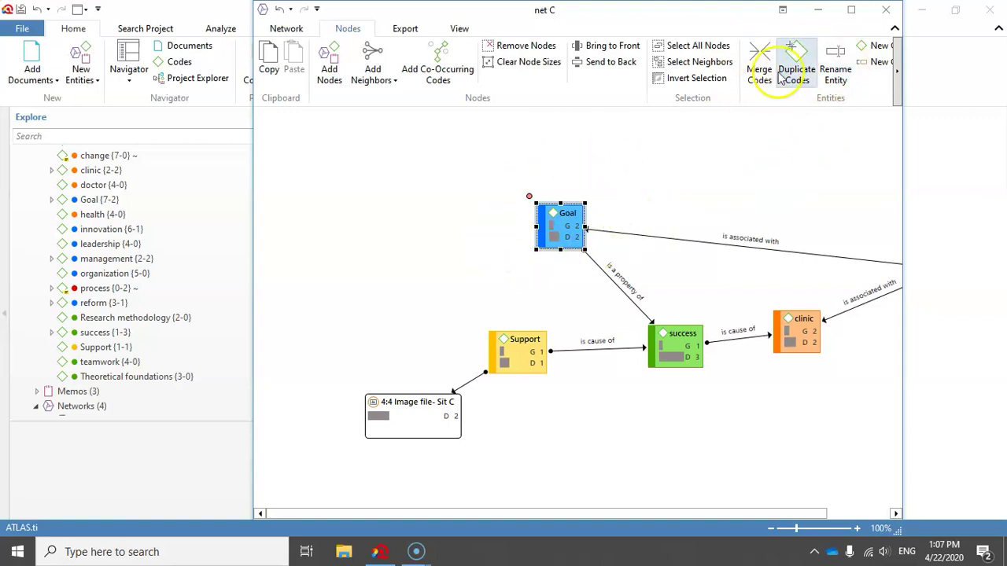
Close the net C network and reopen it from the project's Networks list
{"action": "left_click", "coordinate": [886, 10]}
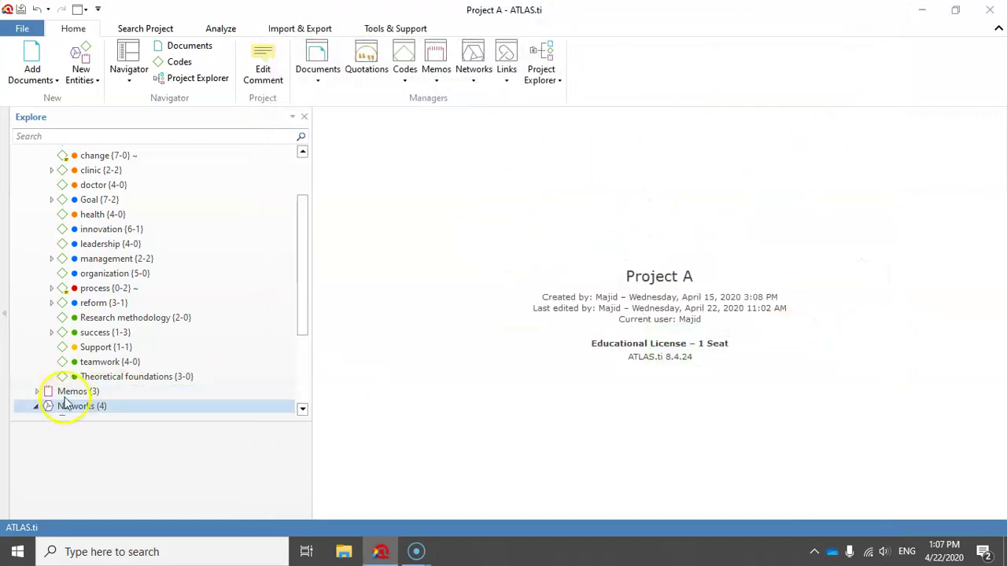
{"action": "scroll", "coordinate": [67, 398], "scroll_direction": "up", "scroll_amount": 2}
{"action": "scroll", "coordinate": [90, 361], "scroll_direction": "down", "scroll_amount": 4}
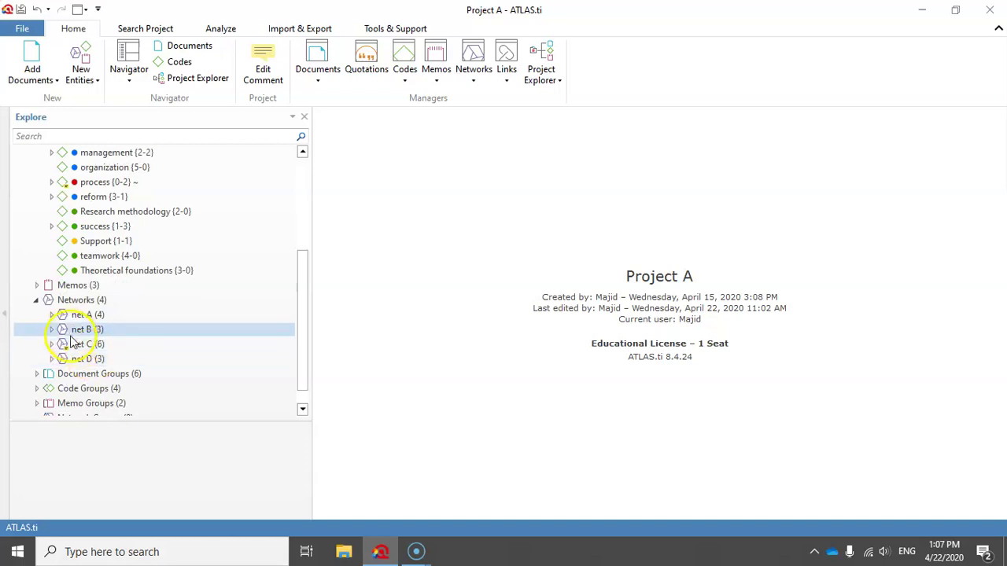
{"action": "left_click", "coordinate": [79, 348]}
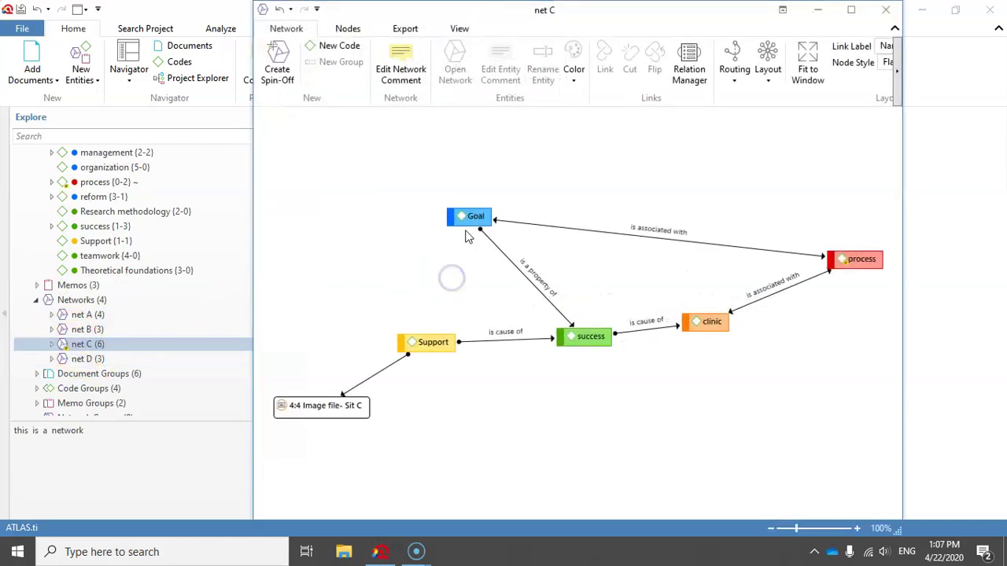
Show frequencies on the net C nodes and check those of the Goal node
{"action": "left_click", "coordinate": [460, 28]}
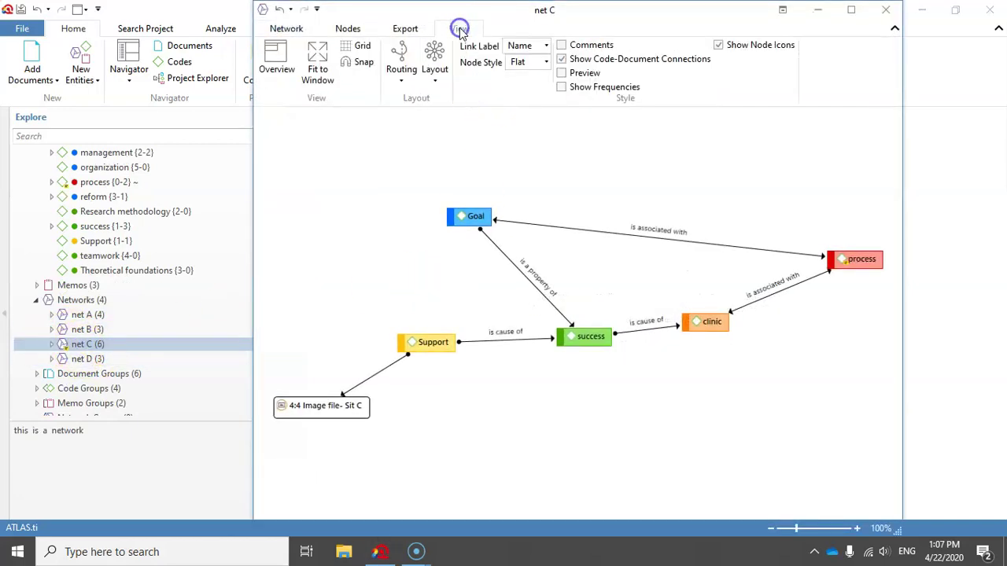
{"action": "left_click", "coordinate": [563, 87]}
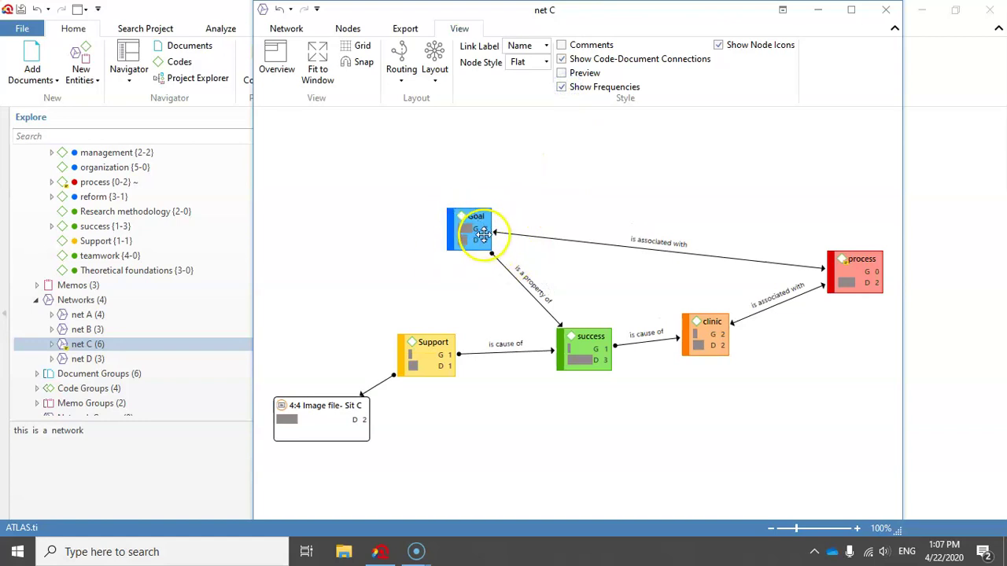
{"action": "left_click_drag", "start_coordinate": [470, 220], "coordinate": [469, 218]}
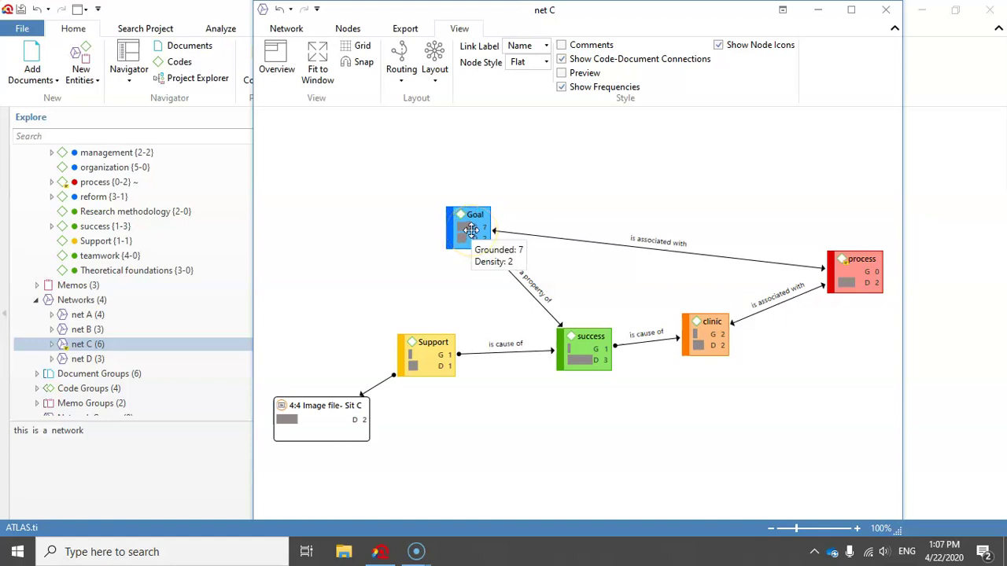
{"action": "left_click", "coordinate": [465, 229]}
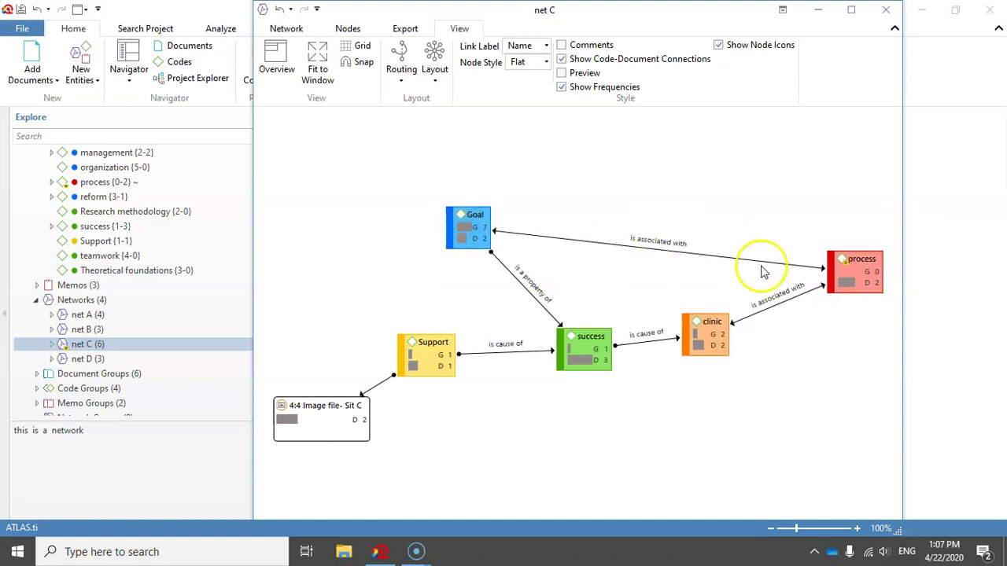
Arrange four nodes in a diamond, with success at its left, Goal above, process at its right and clinic below
{"action": "left_click_drag", "start_coordinate": [824, 265], "coordinate": [838, 235]}
{"action": "left_click_drag", "start_coordinate": [481, 225], "coordinate": [710, 197]}
{"action": "left_click_drag", "start_coordinate": [584, 344], "coordinate": [545, 257]}
{"action": "left_click_drag", "start_coordinate": [713, 338], "coordinate": [695, 340]}
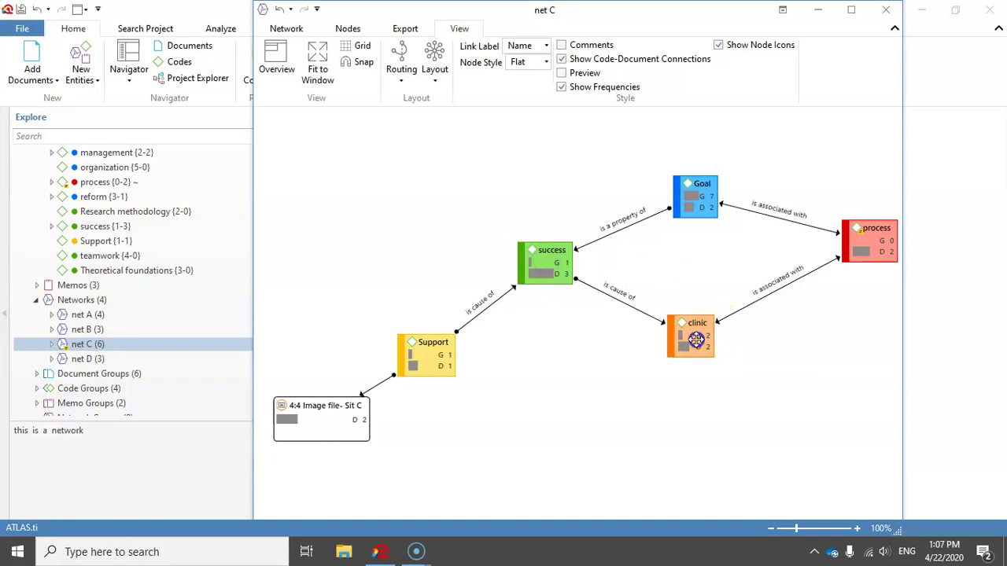
{"action": "left_click_drag", "start_coordinate": [706, 195], "coordinate": [710, 166]}
{"action": "left_click_drag", "start_coordinate": [846, 233], "coordinate": [829, 243]}
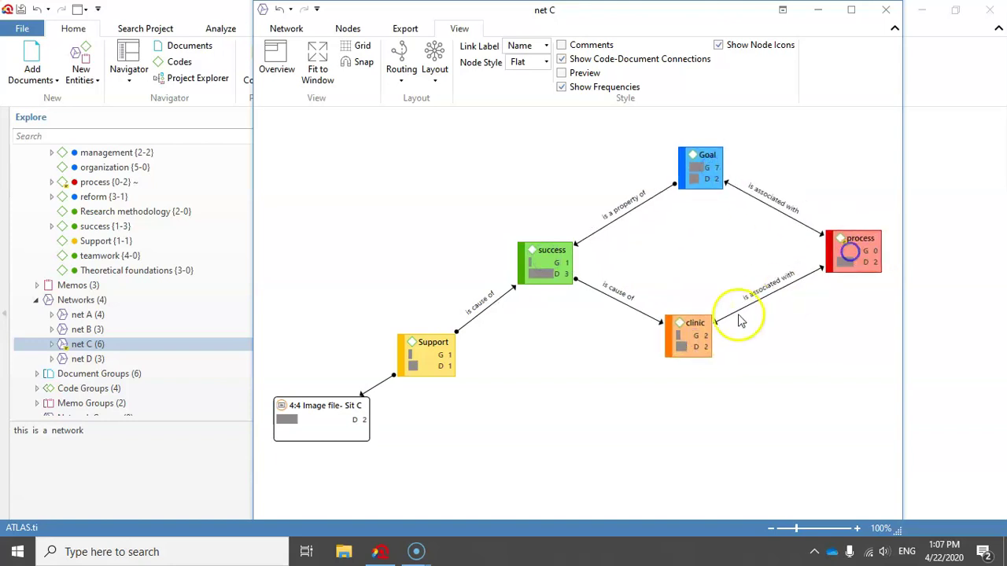
{"action": "left_click", "coordinate": [347, 28]}
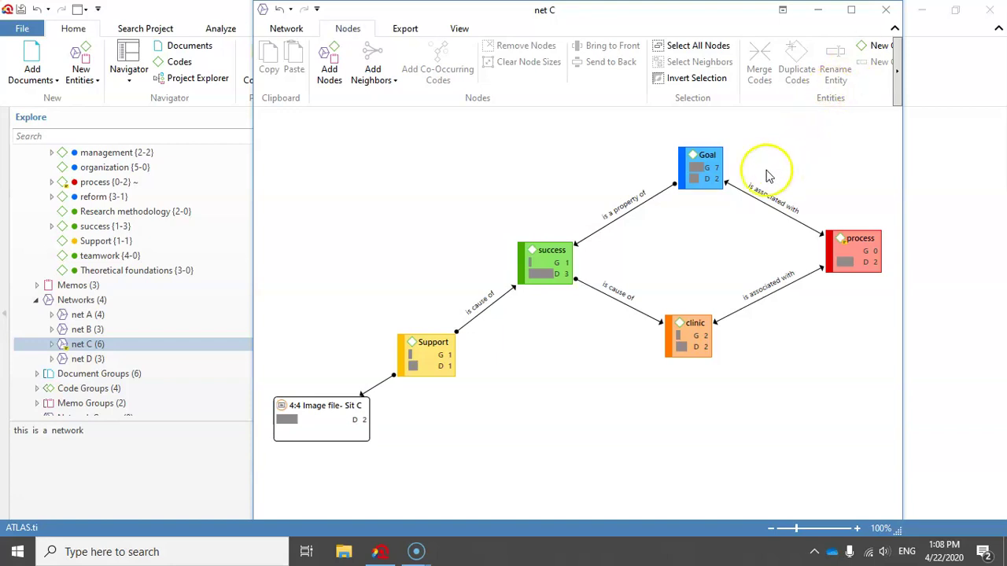
{"action": "left_click_drag", "start_coordinate": [691, 173], "coordinate": [682, 170]}
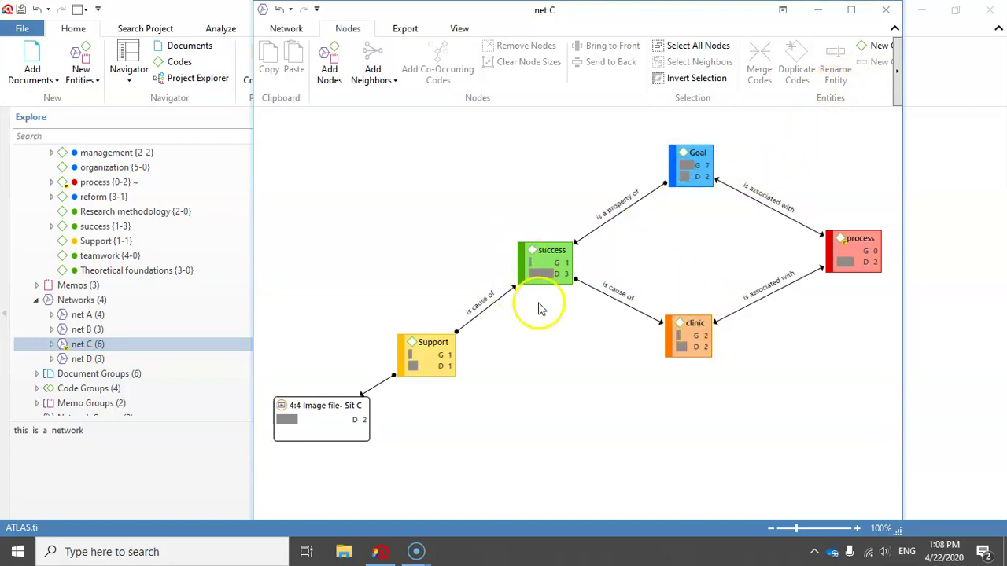
Add the clinic code's neighboring quotations to the network
{"action": "left_click", "coordinate": [683, 339]}
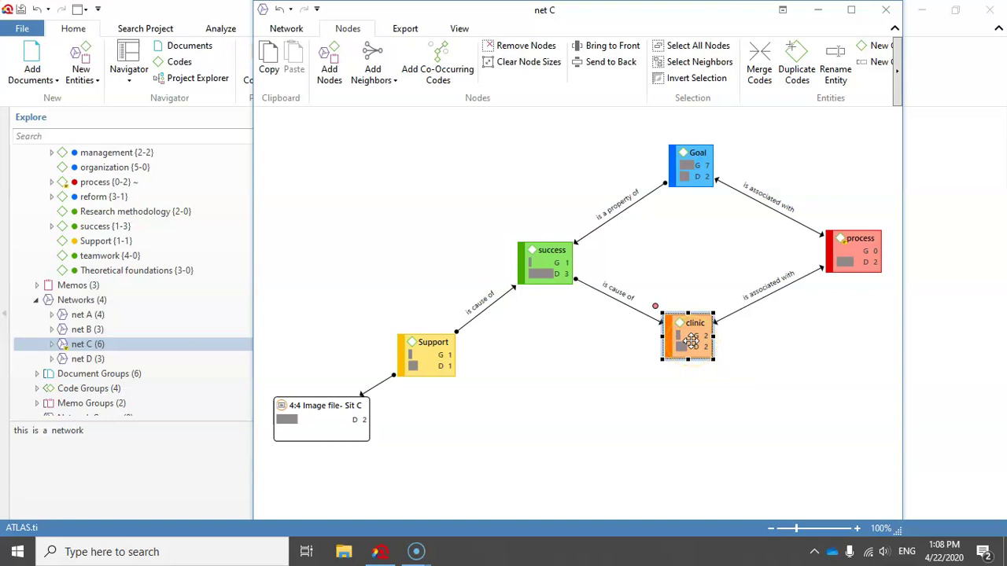
{"action": "right_click", "coordinate": [690, 337]}
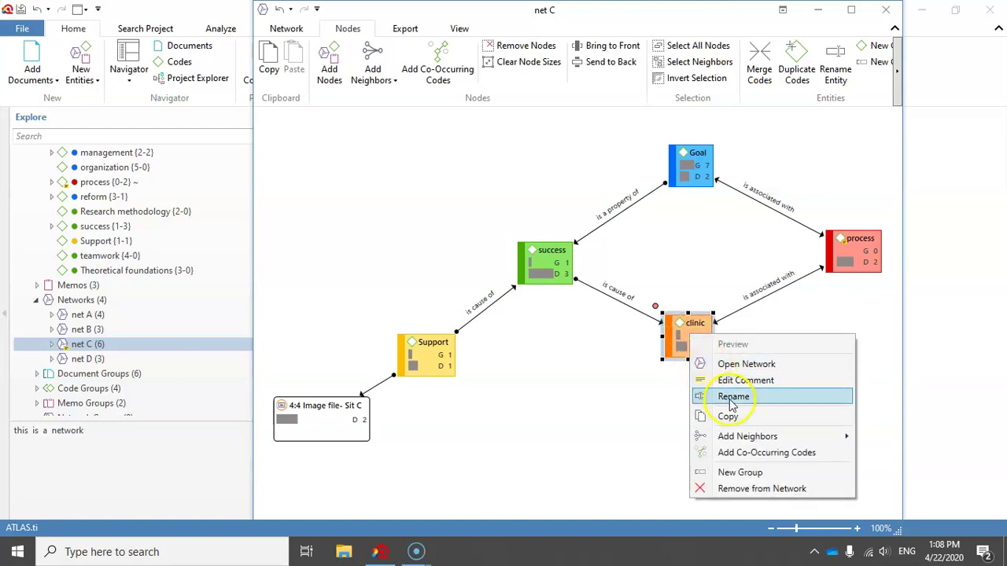
{"action": "mouse_move", "coordinate": [743, 436]}
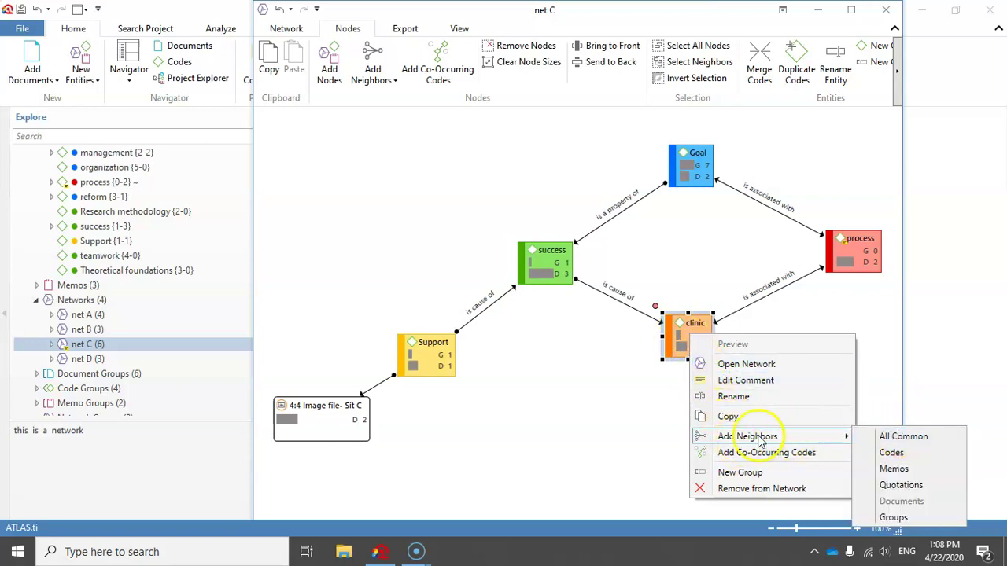
{"action": "left_click", "coordinate": [897, 485]}
Place the quotation 5:3 Theoretical foundations below and left of clinic, and quotation 5:1 below and right of it
{"action": "left_click_drag", "start_coordinate": [704, 406], "coordinate": [546, 415]}
{"action": "left_click_drag", "start_coordinate": [708, 384], "coordinate": [796, 417]}
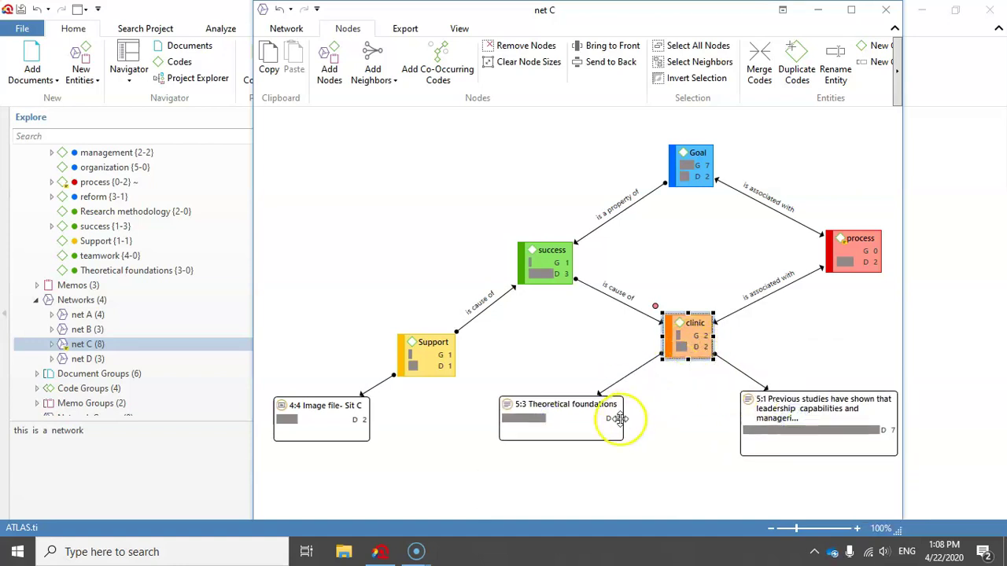
{"action": "left_click_drag", "start_coordinate": [601, 423], "coordinate": [582, 435]}
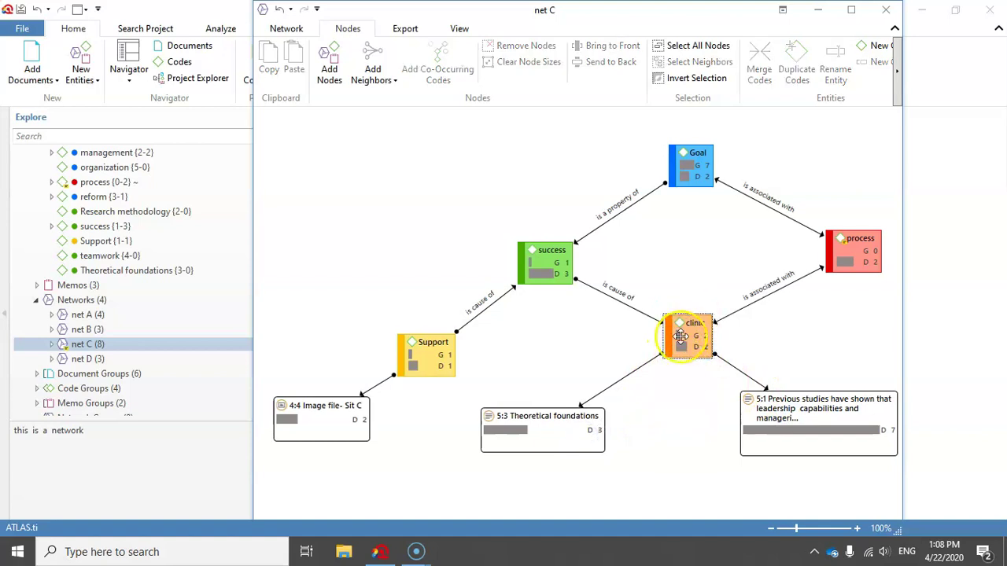
Examine the clinic node's links to quotations 5:1 and 5:3 and to the process and success codes
{"action": "left_click", "coordinate": [682, 332]}
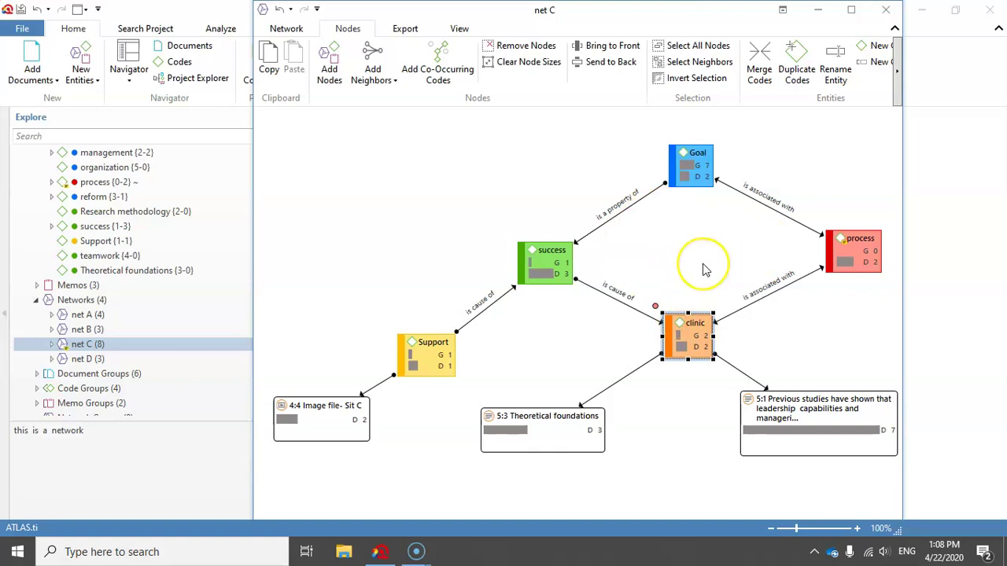
{"action": "left_click", "coordinate": [813, 418]}
{"action": "left_click", "coordinate": [571, 435]}
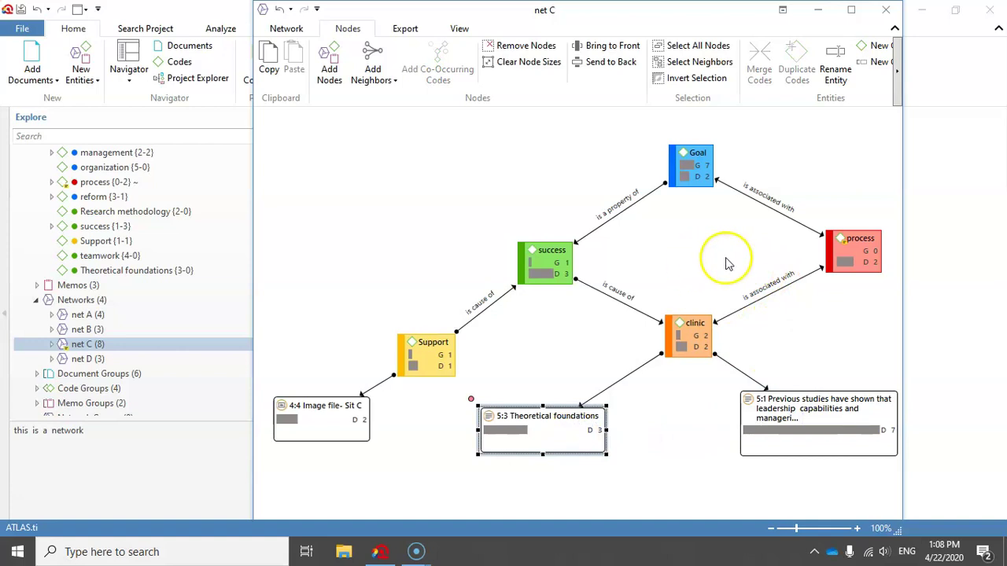
{"action": "left_click", "coordinate": [854, 249]}
{"action": "left_click", "coordinate": [559, 258]}
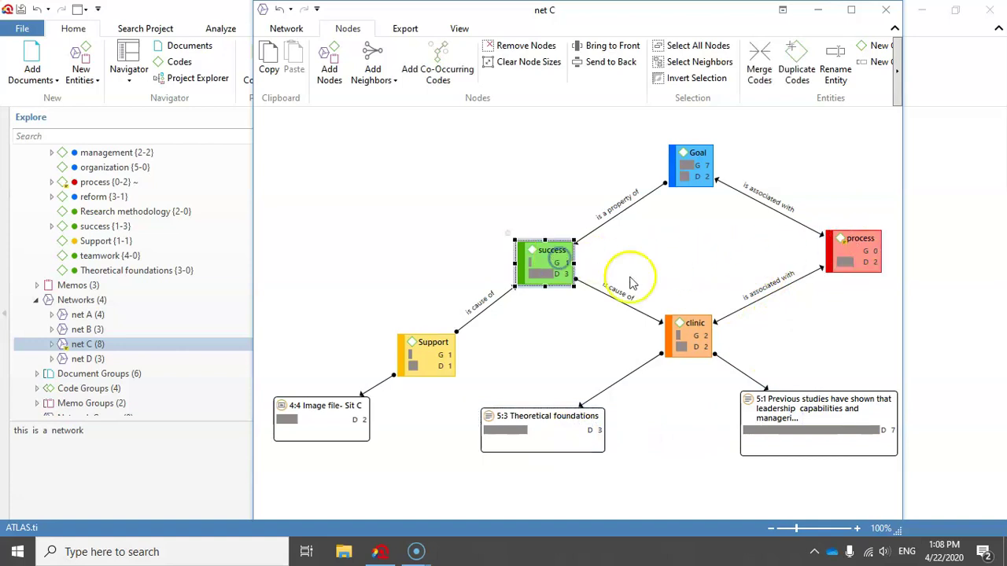
Duplicate the clinic code in the network and place the copy between Goal and clinic
{"action": "right_click", "coordinate": [692, 334]}
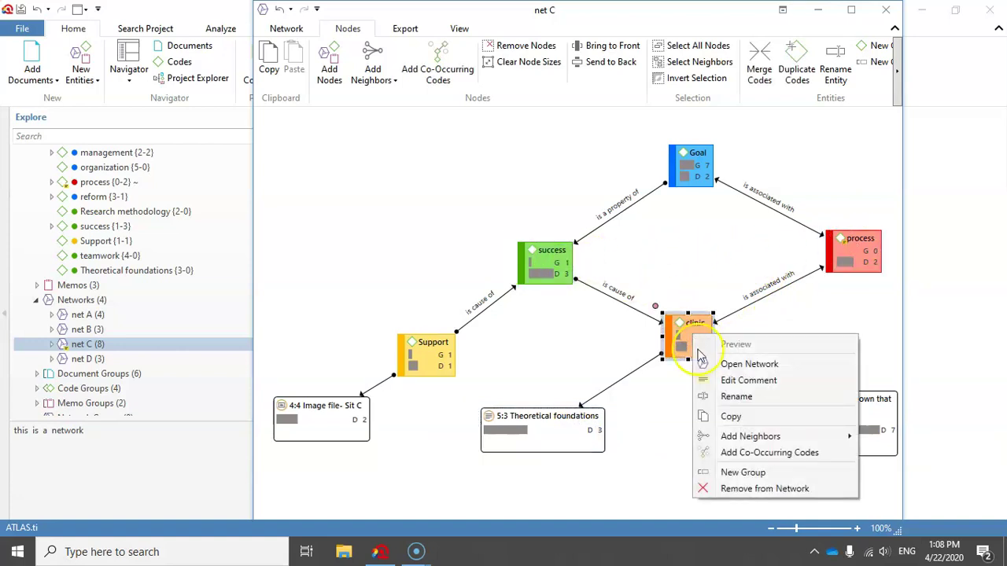
{"action": "key", "text": "Escape"}
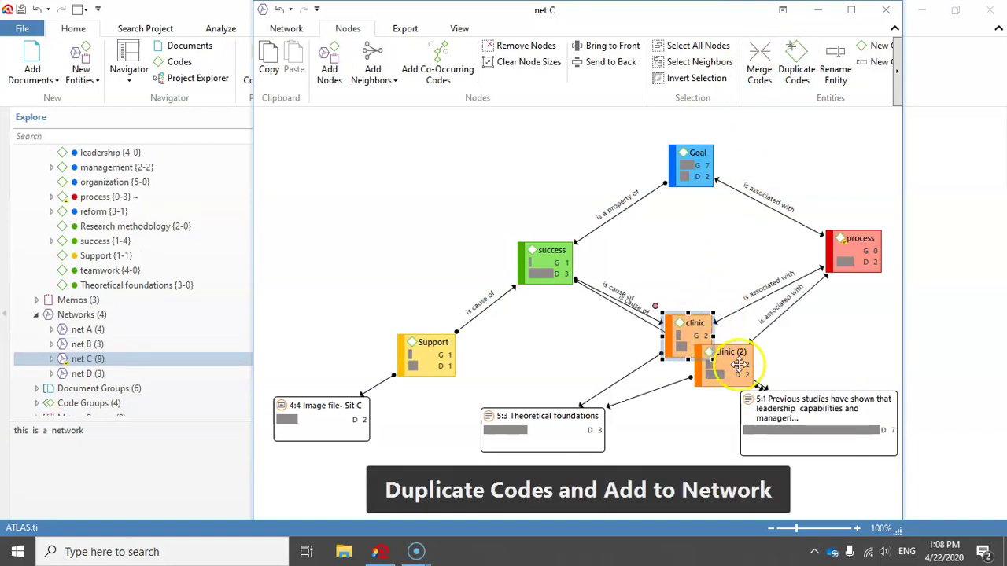
{"action": "left_click", "coordinate": [705, 252]}
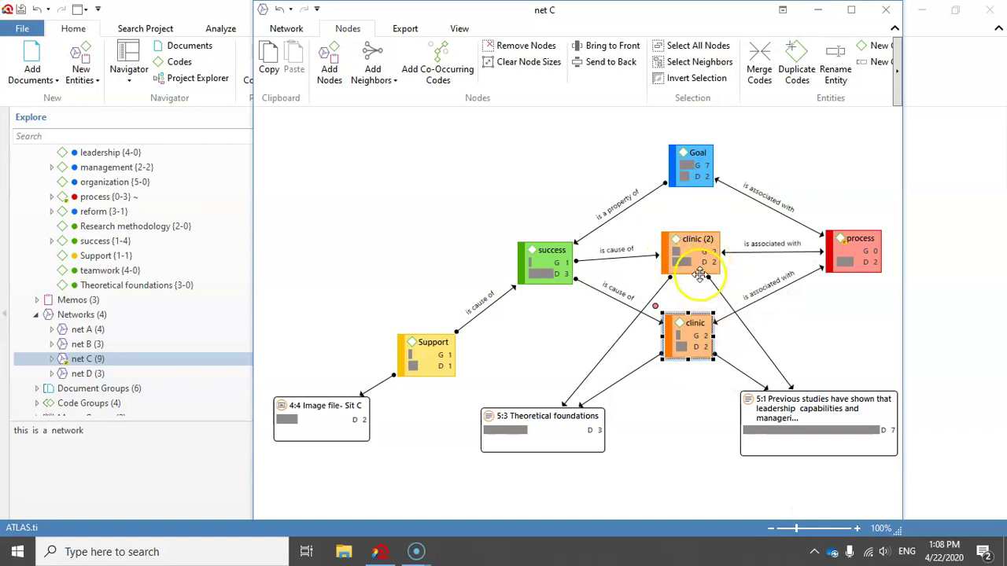
Check the duplicated clinic code's links to quotations 5:3 and 5:1, success and process
{"action": "left_click", "coordinate": [544, 436]}
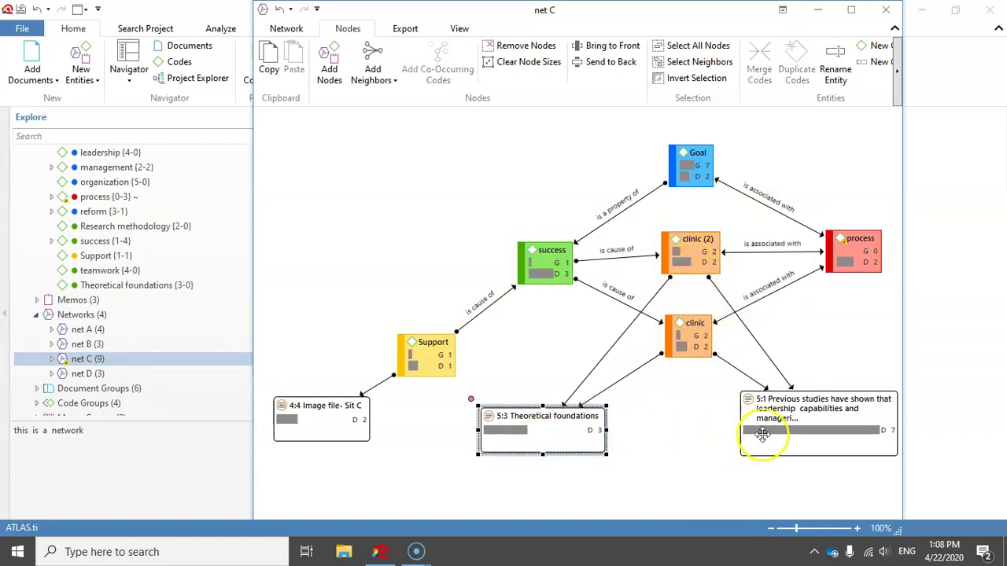
{"action": "left_click", "coordinate": [786, 422]}
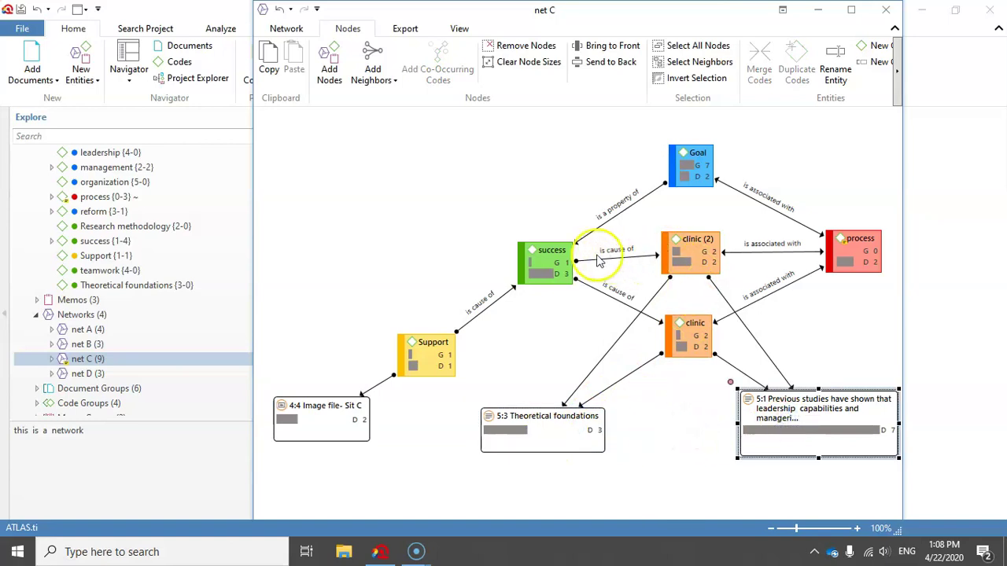
{"action": "mouse_move", "coordinate": [538, 259]}
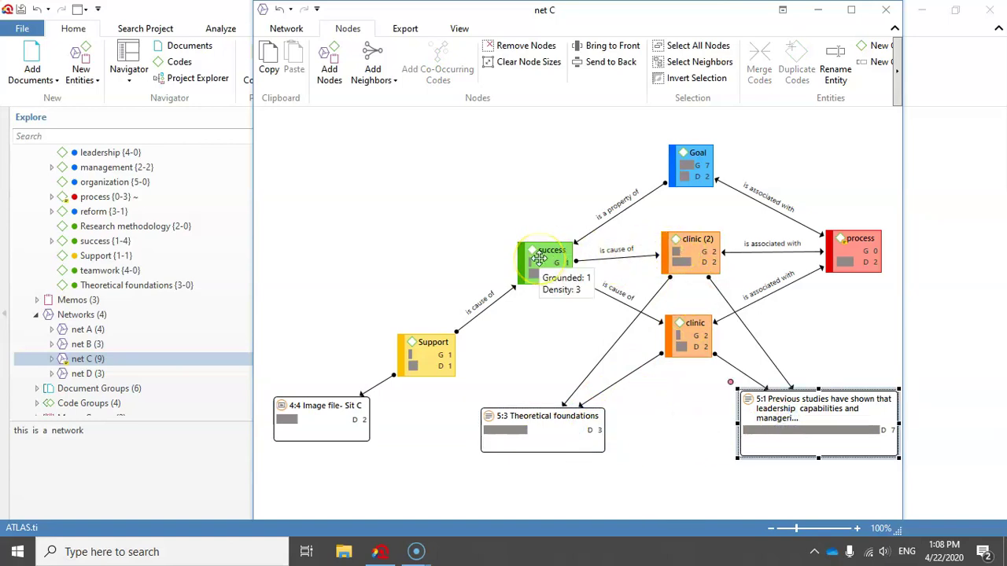
{"action": "left_click", "coordinate": [541, 259]}
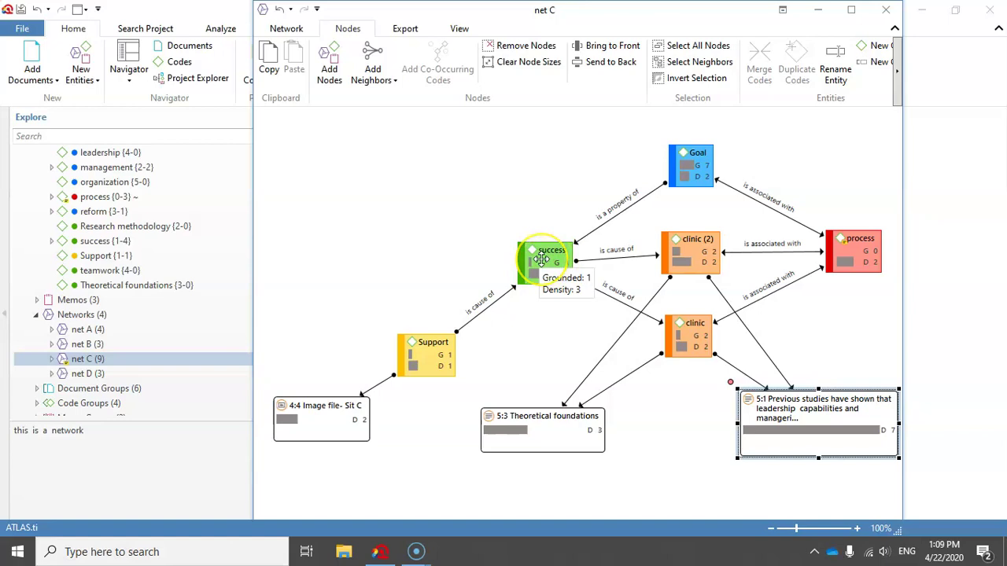
{"action": "left_click", "coordinate": [541, 260]}
{"action": "left_click", "coordinate": [856, 254]}
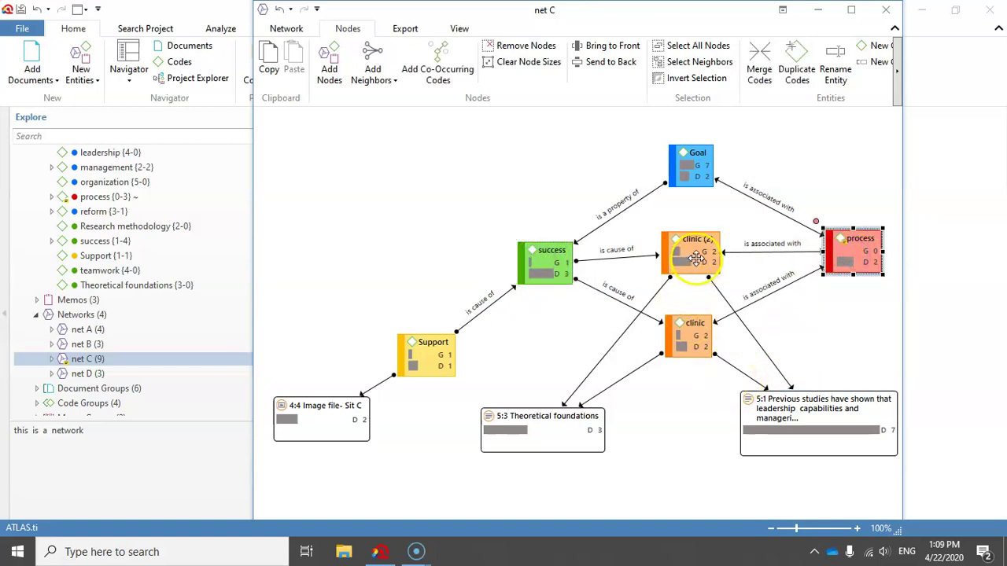
Rename the duplicated clinic code to hospital
{"action": "mouse_move", "coordinate": [696, 258]}
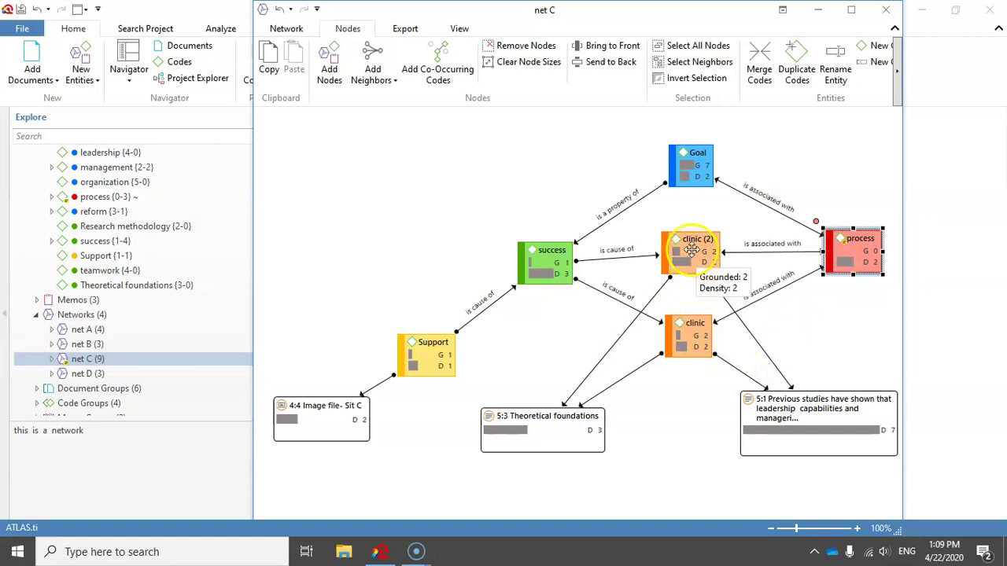
{"action": "right_click", "coordinate": [692, 250]}
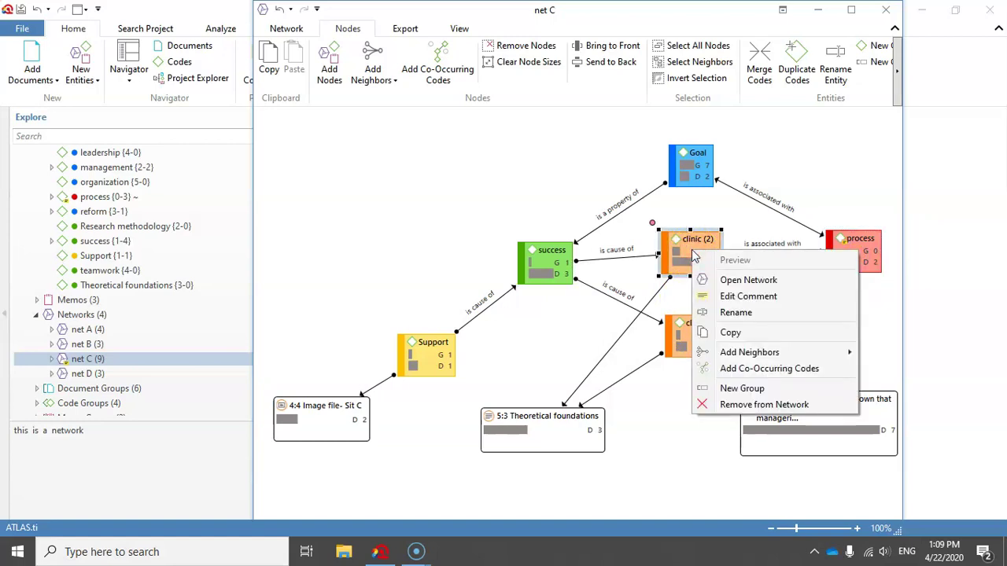
{"action": "left_click", "coordinate": [735, 313]}
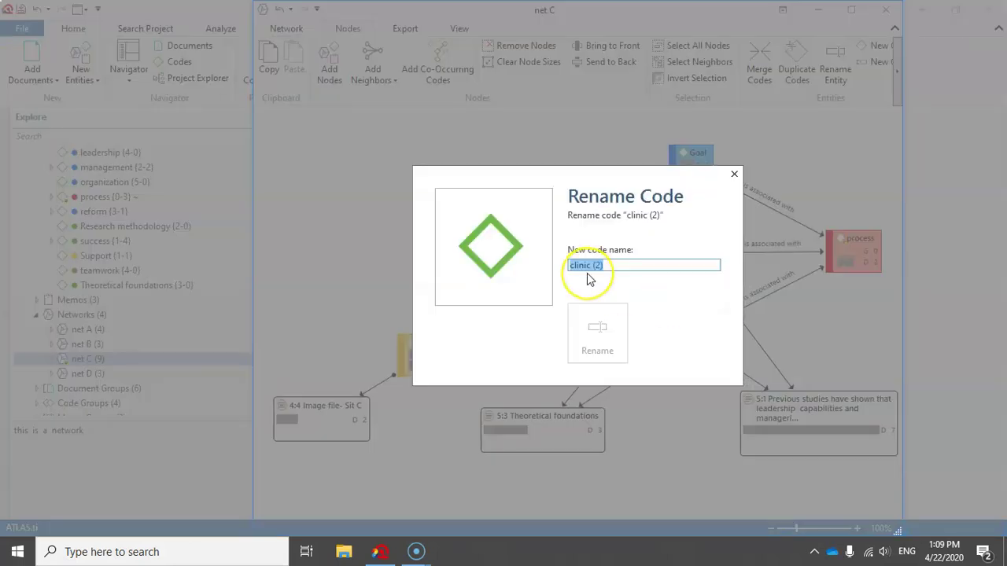
{"action": "type", "text": "hosp"}
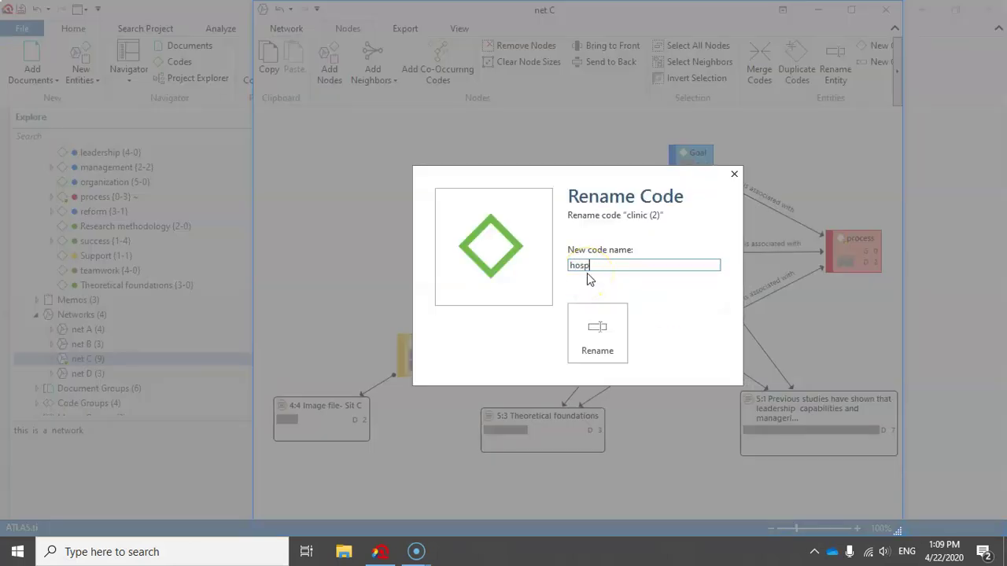
{"action": "left_click", "coordinate": [597, 336]}
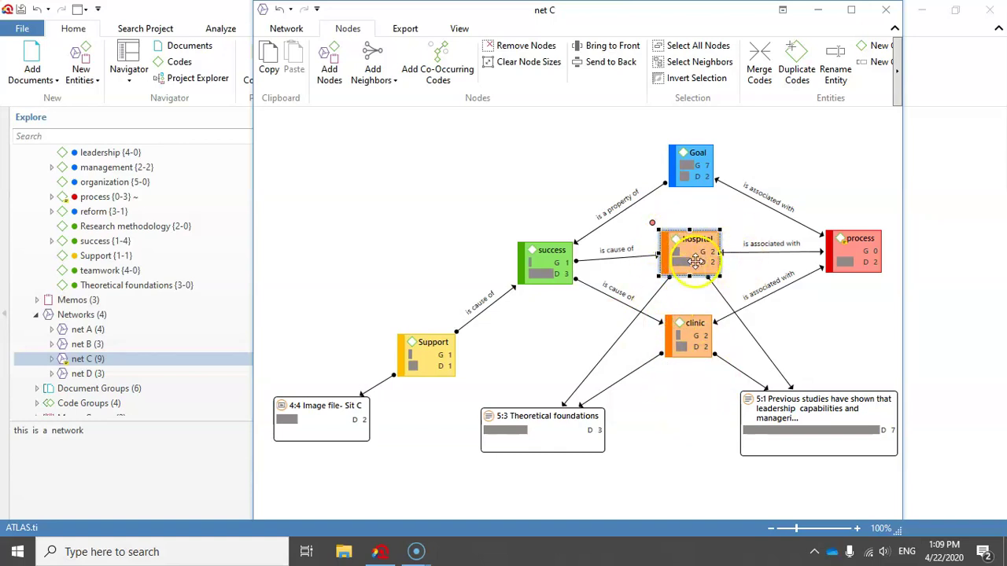
Compare the hospital and clinic nodes and their links to the two shared quotations, then clear the selection
{"action": "left_click", "coordinate": [805, 410]}
{"action": "left_click", "coordinate": [560, 431]}
{"action": "left_click", "coordinate": [789, 431]}
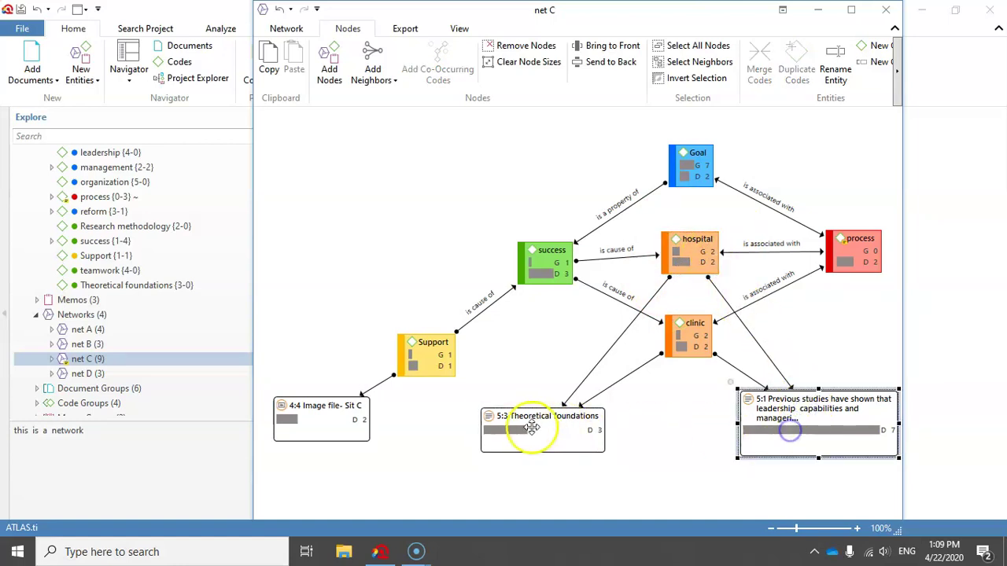
{"action": "left_click", "coordinate": [667, 246]}
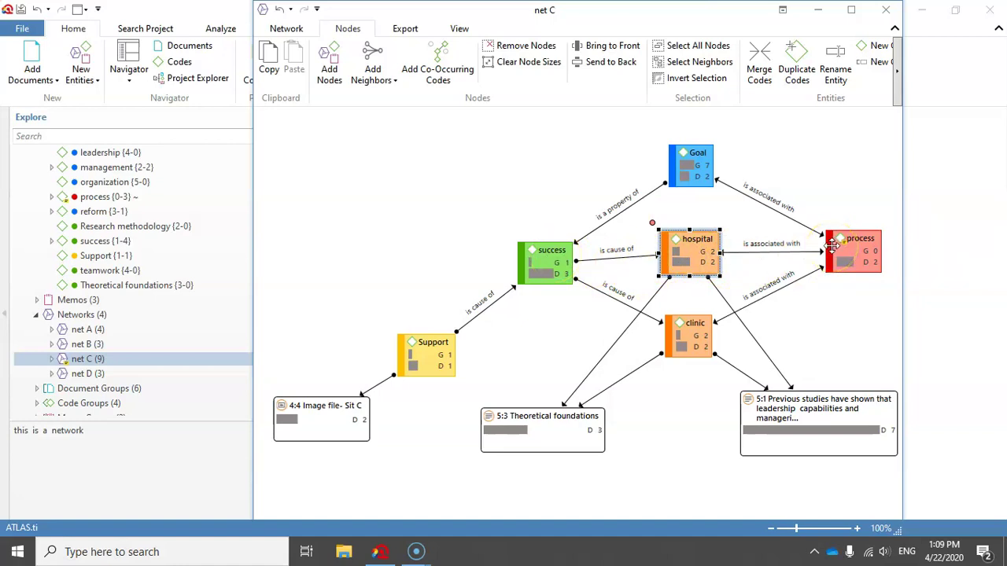
{"action": "left_click", "coordinate": [681, 337]}
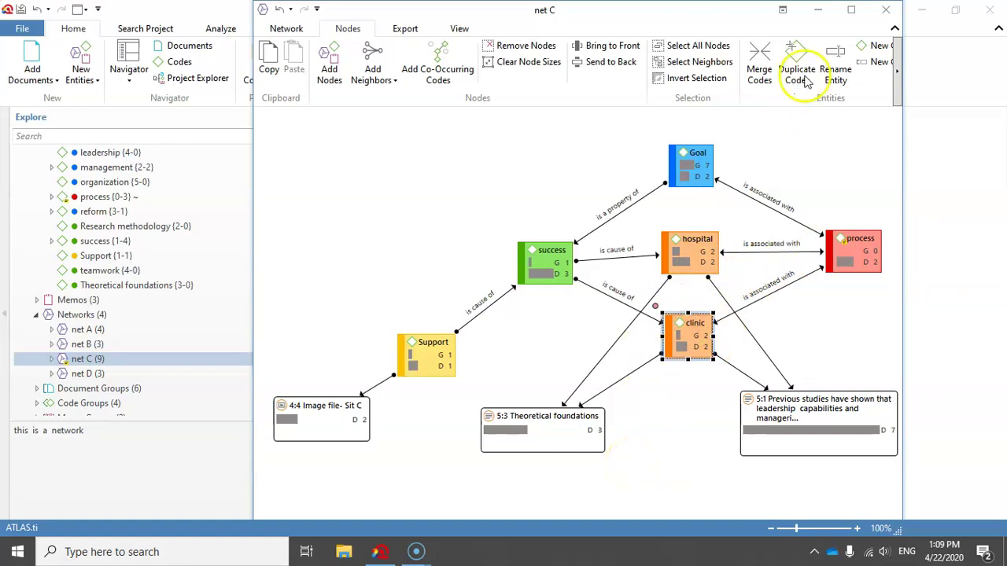
{"action": "left_click", "coordinate": [464, 139]}
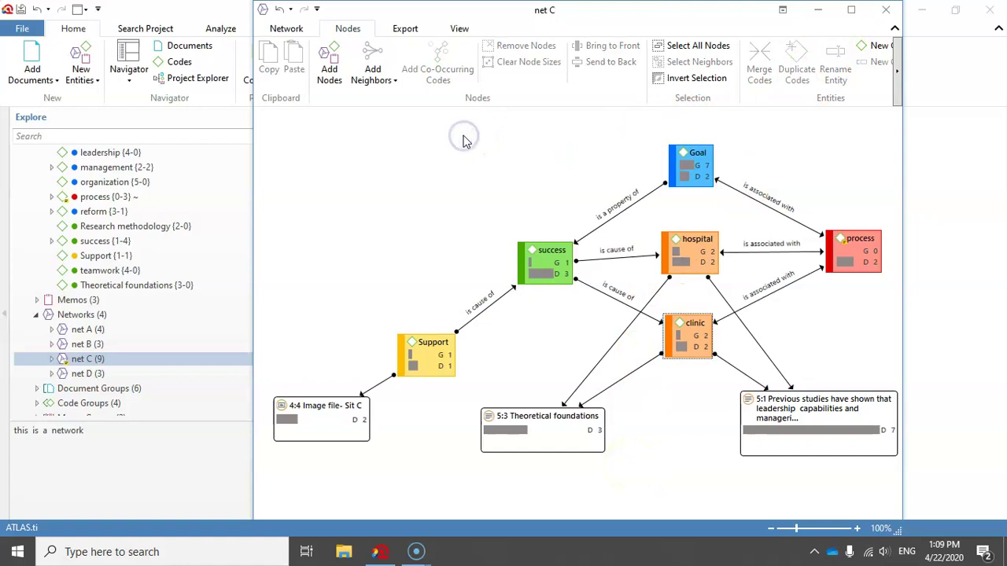